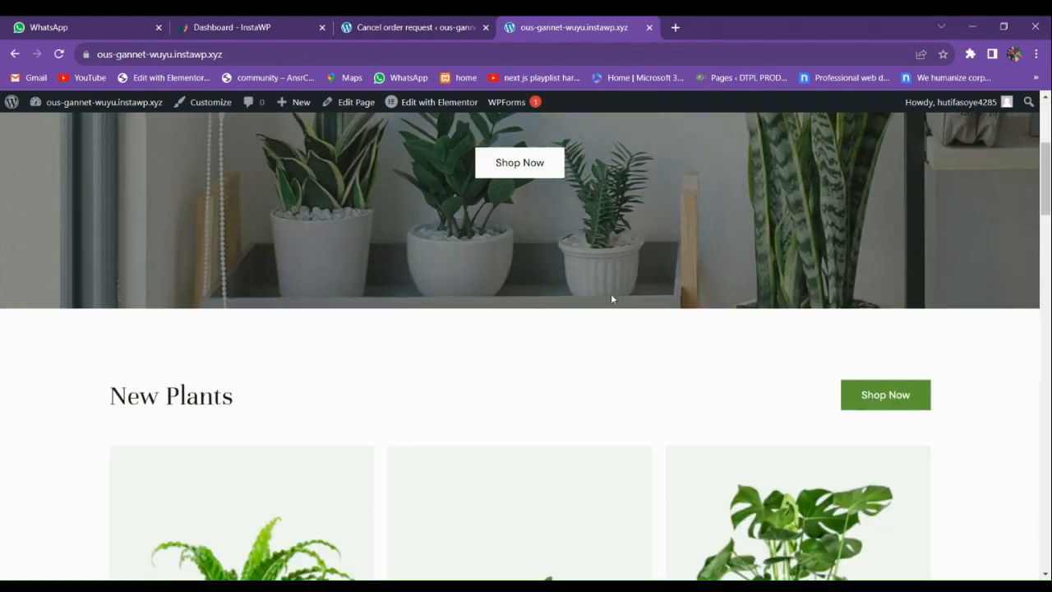
# Open the order list in the storefront's My account area.
pyautogui.scroll(-10, 616, 304)
pyautogui.scroll(10, 623, 314)
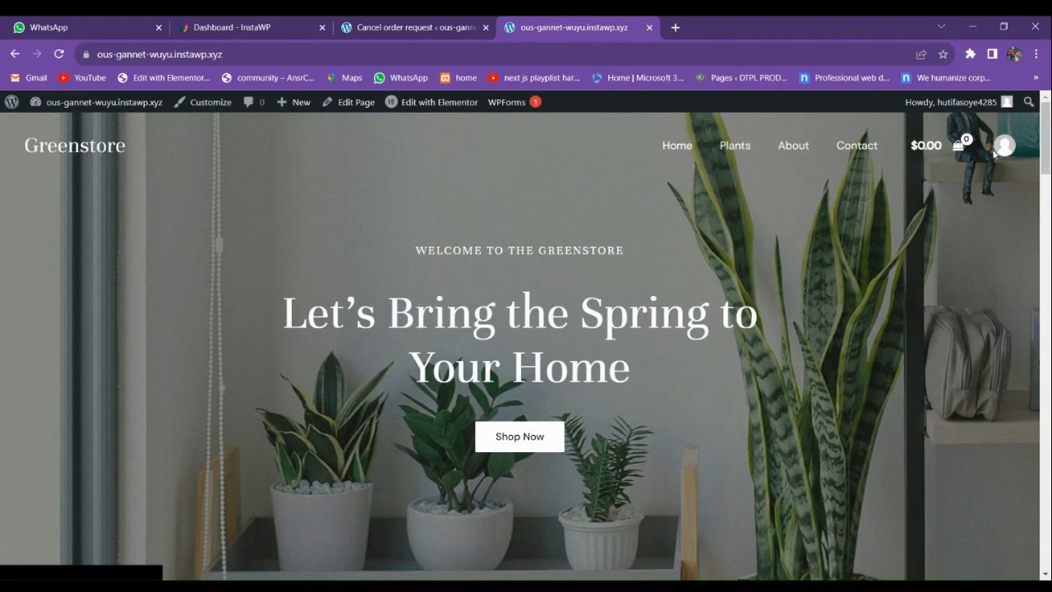
pyautogui.click(1005, 146)
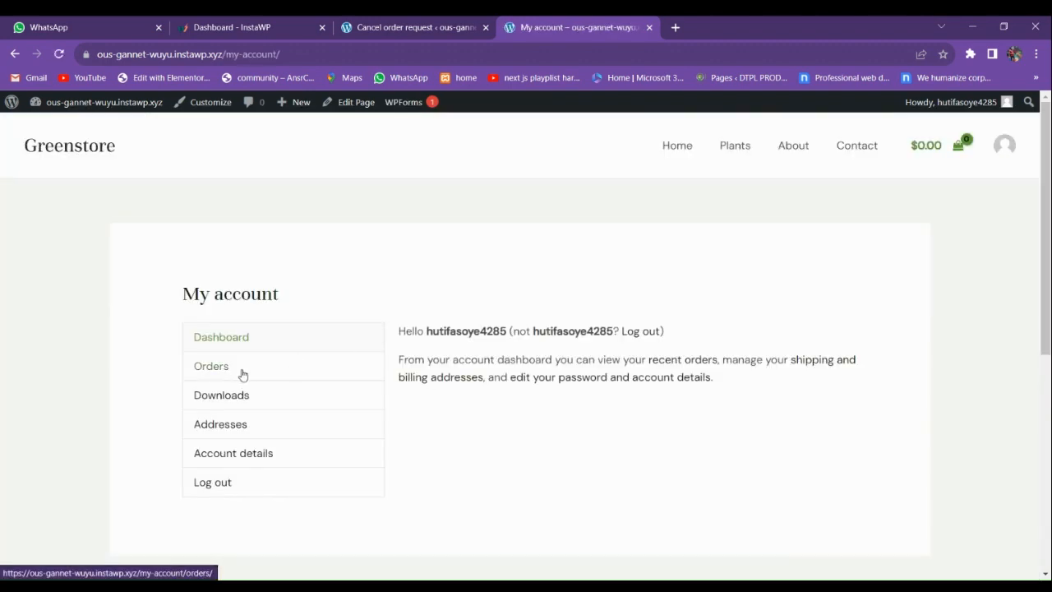
pyautogui.click(230, 371)
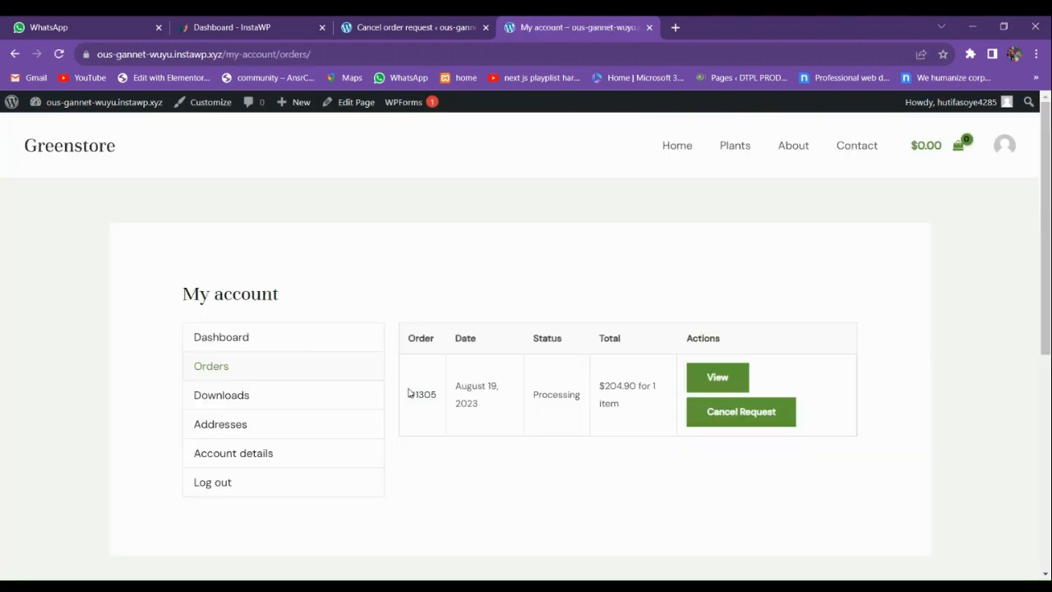
# Send a cancellation request for the processing order with the reason "Ordered Duplicate Orders" and the comment "my own reason".
pyautogui.click(738, 416)
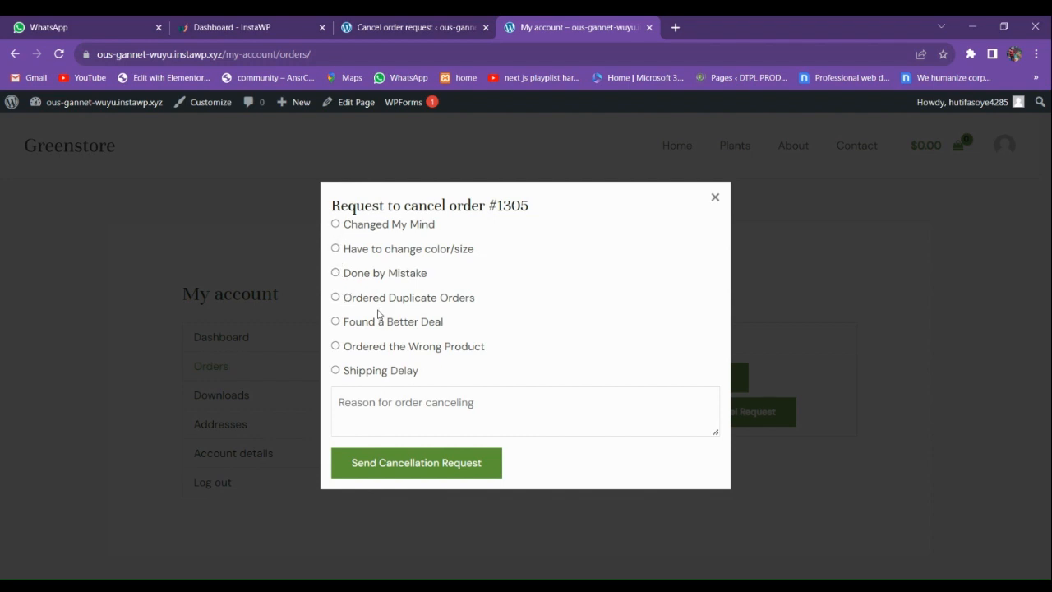
pyautogui.click(336, 296)
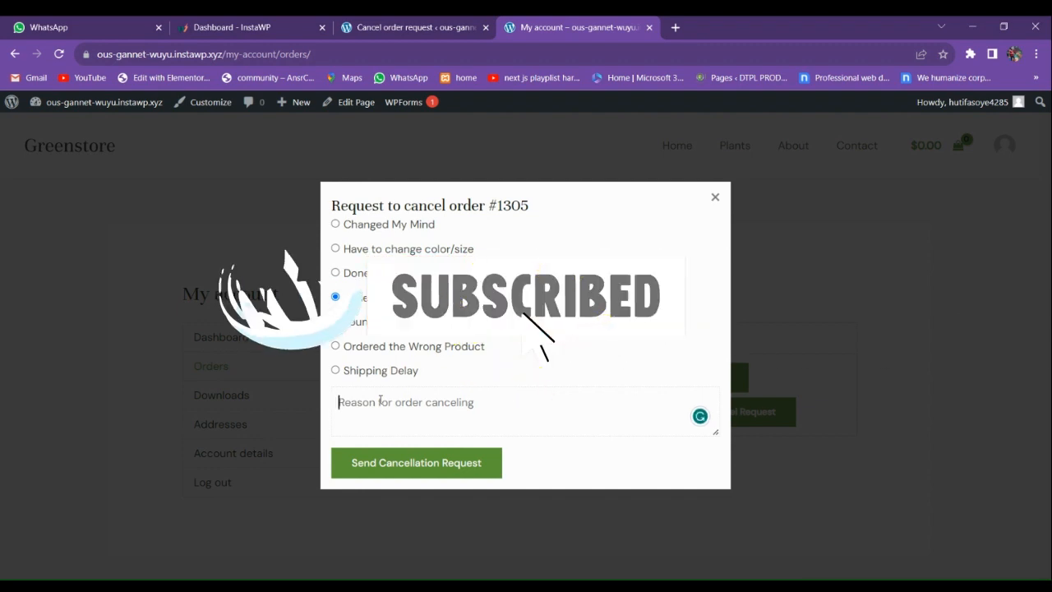
pyautogui.write('m')
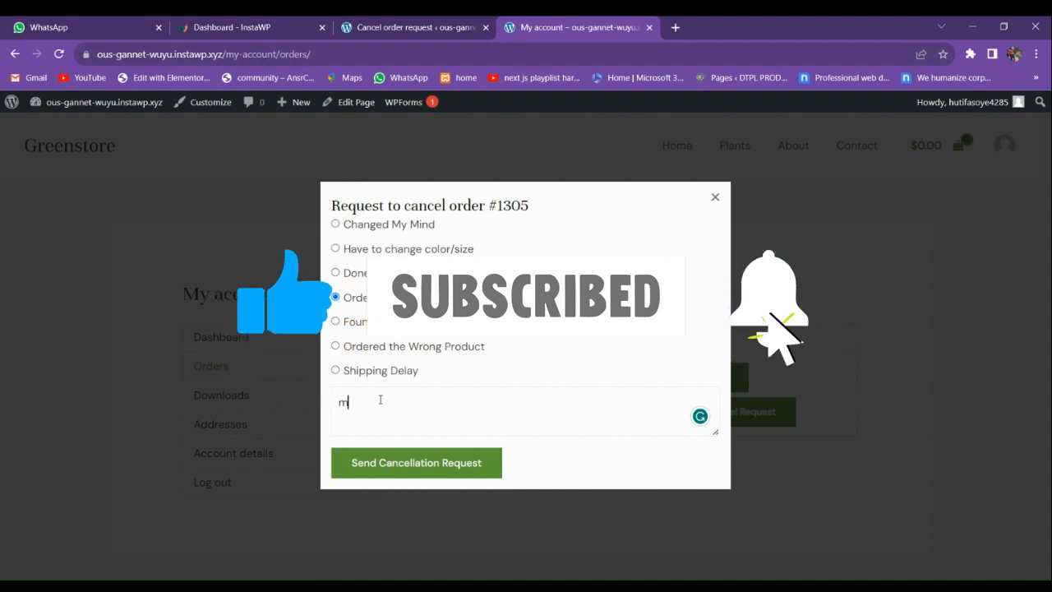
pyautogui.write('y own reason')
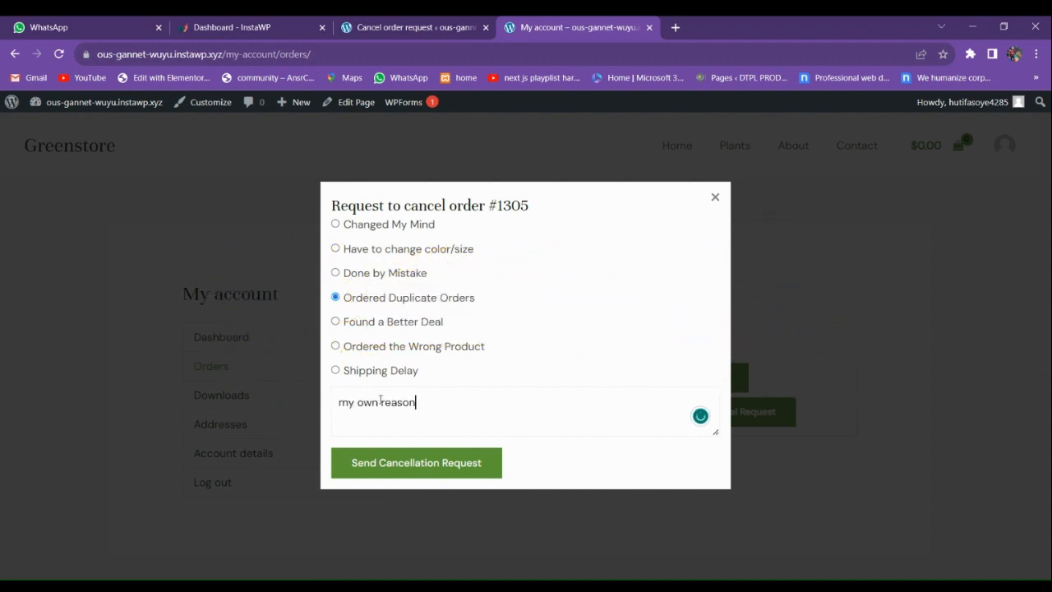
pyautogui.click(414, 464)
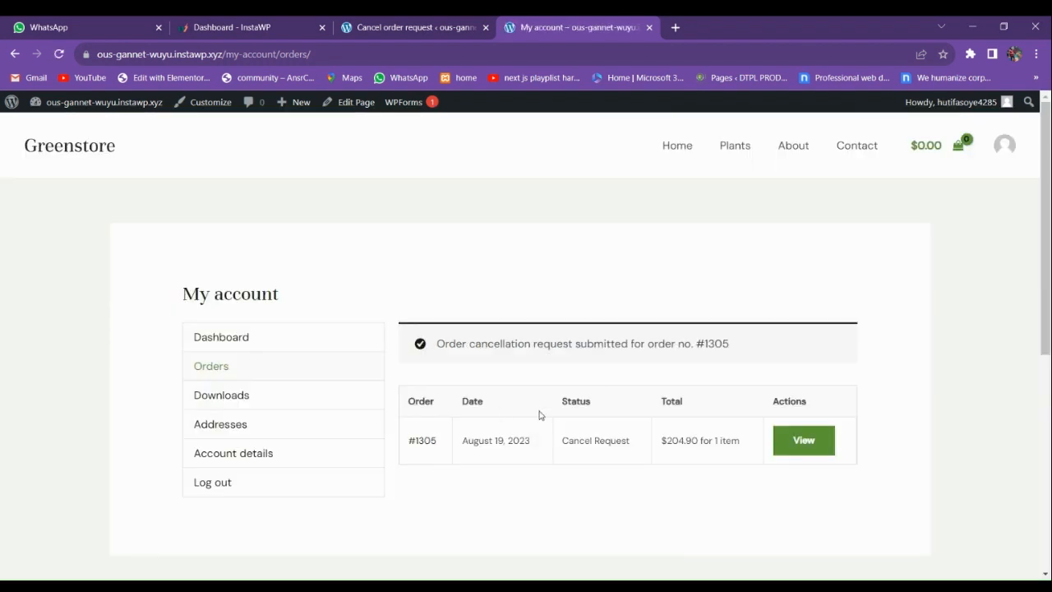
pyautogui.scroll(-2, 643, 454)
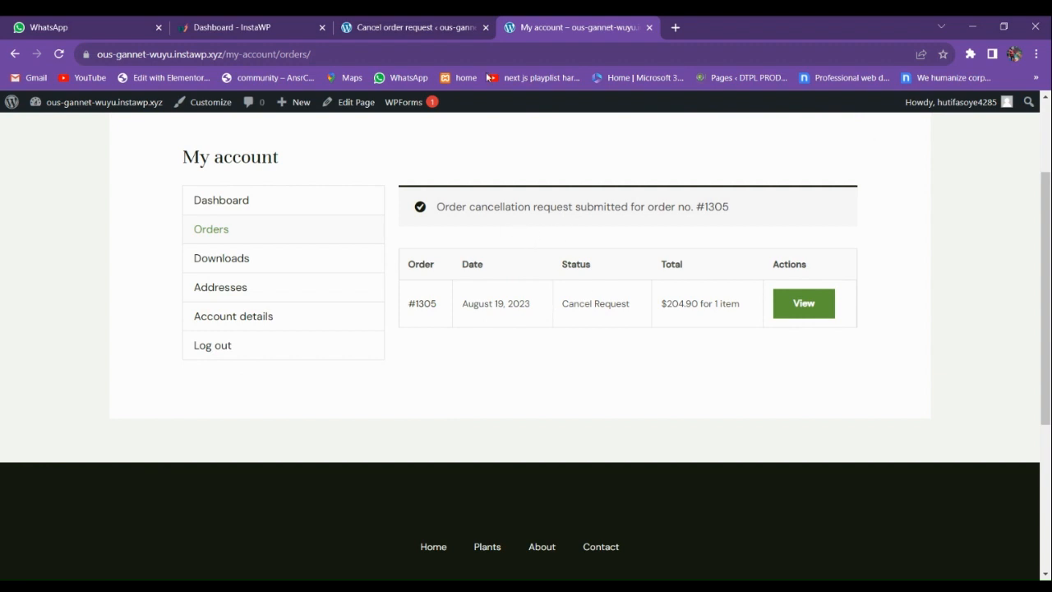
# Switch to the store's WordPress admin and open the cancel-requested order from the WooCommerce orders.
pyautogui.click(415, 27)
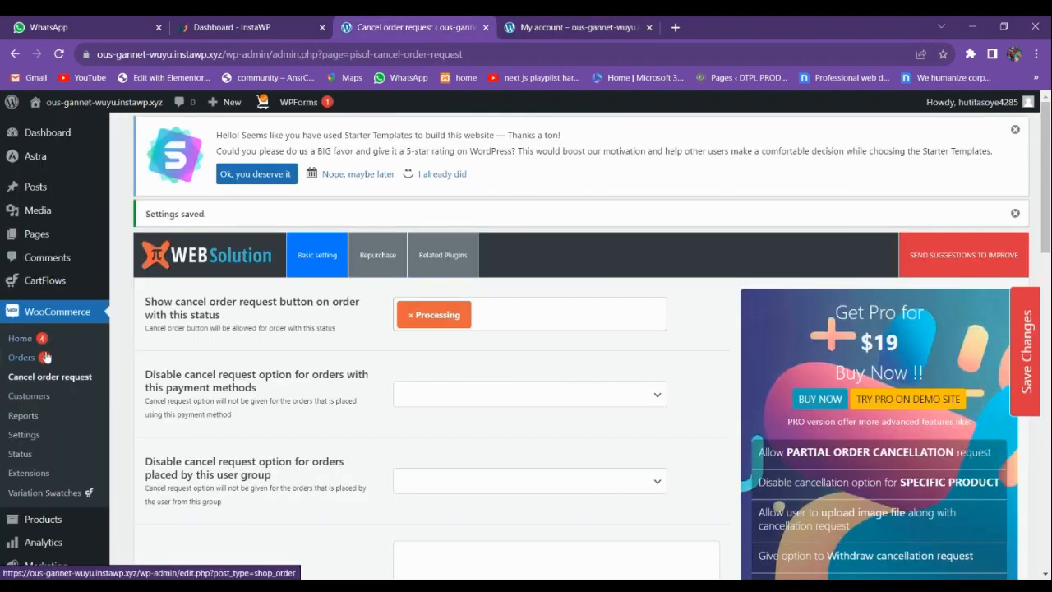
pyautogui.scroll(-1, 49, 406)
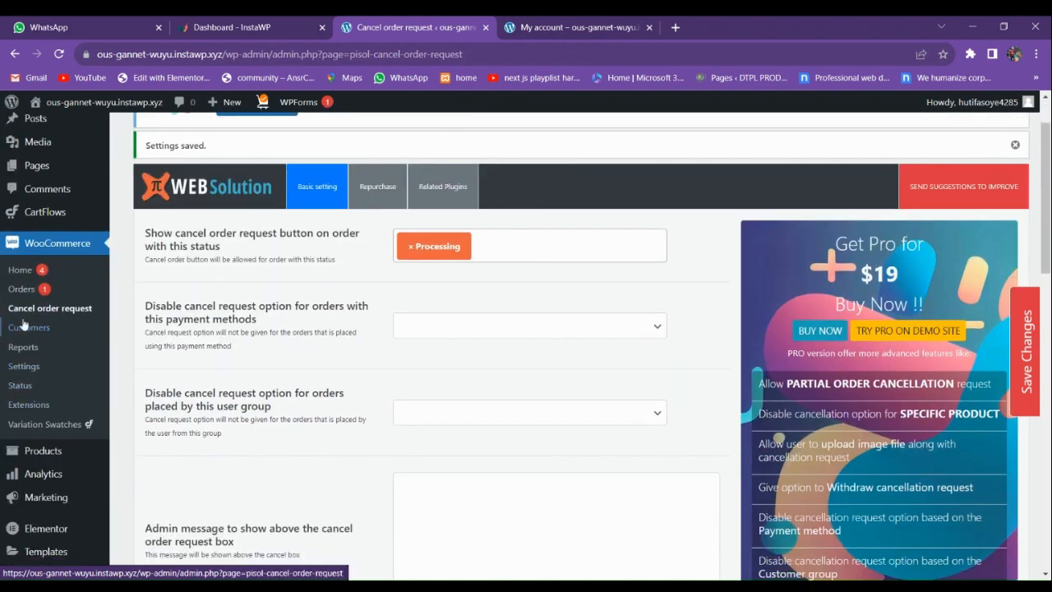
pyautogui.click(21, 289)
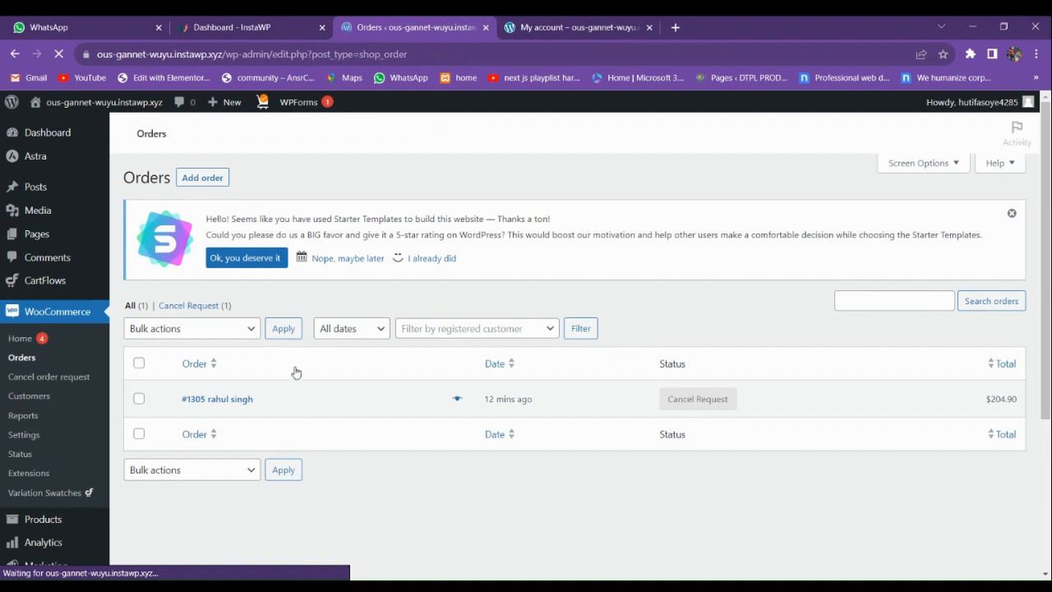
pyautogui.moveTo(693, 407)
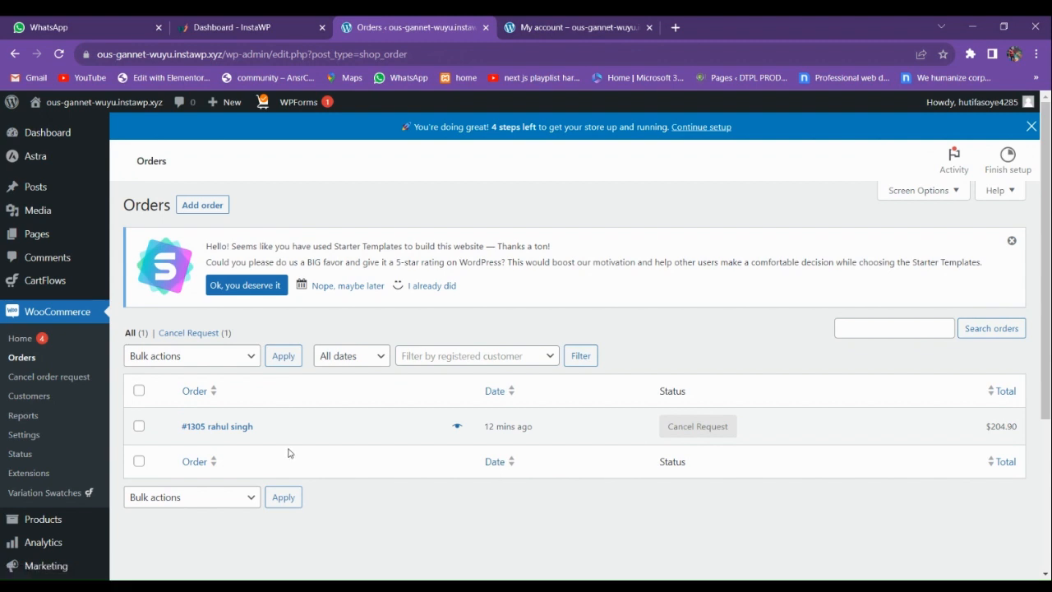
pyautogui.click(231, 434)
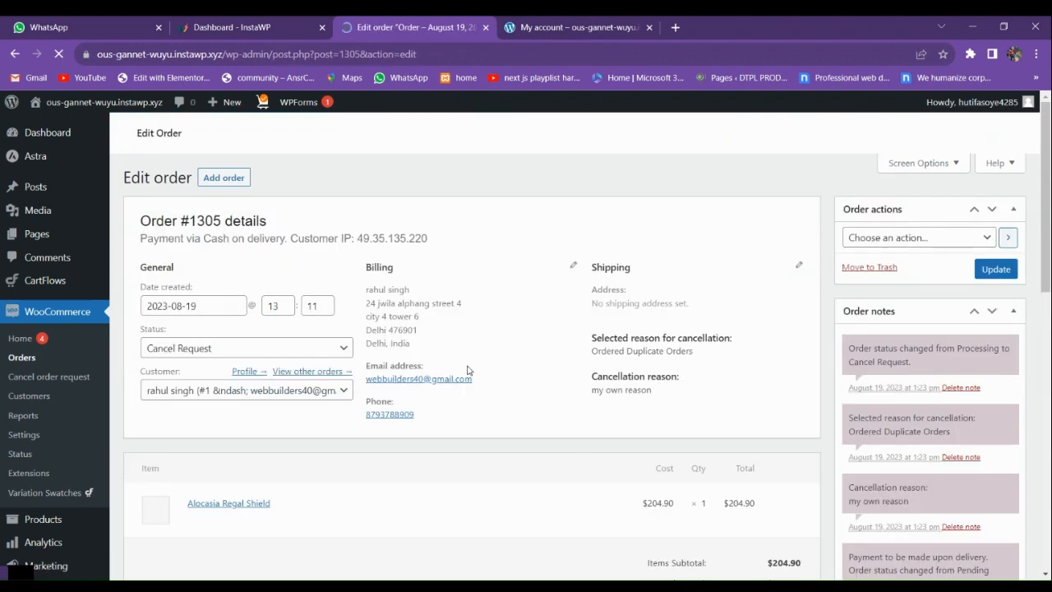
# Set the order's status to Cancelled and update the order.
pyautogui.scroll(-1, 467, 374)
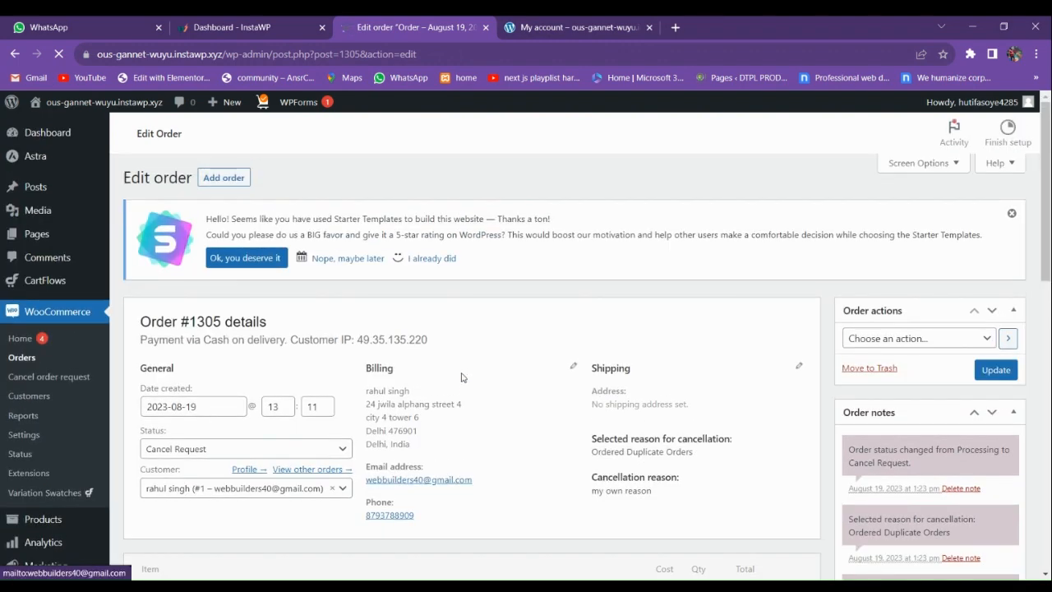
pyautogui.scroll(-2, 258, 319)
pyautogui.click(258, 319)
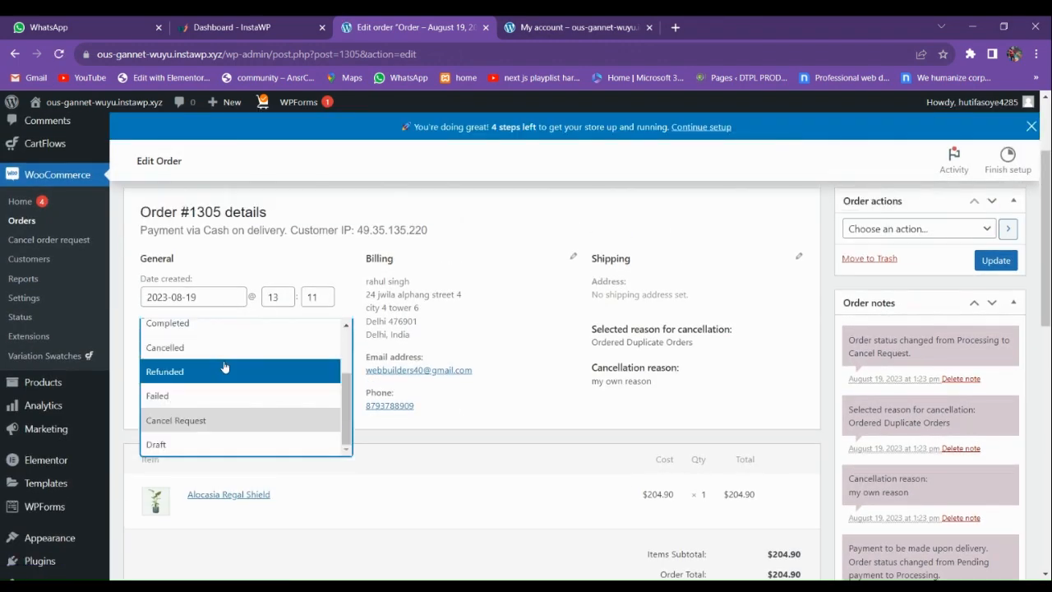
pyautogui.scroll(2, 222, 393)
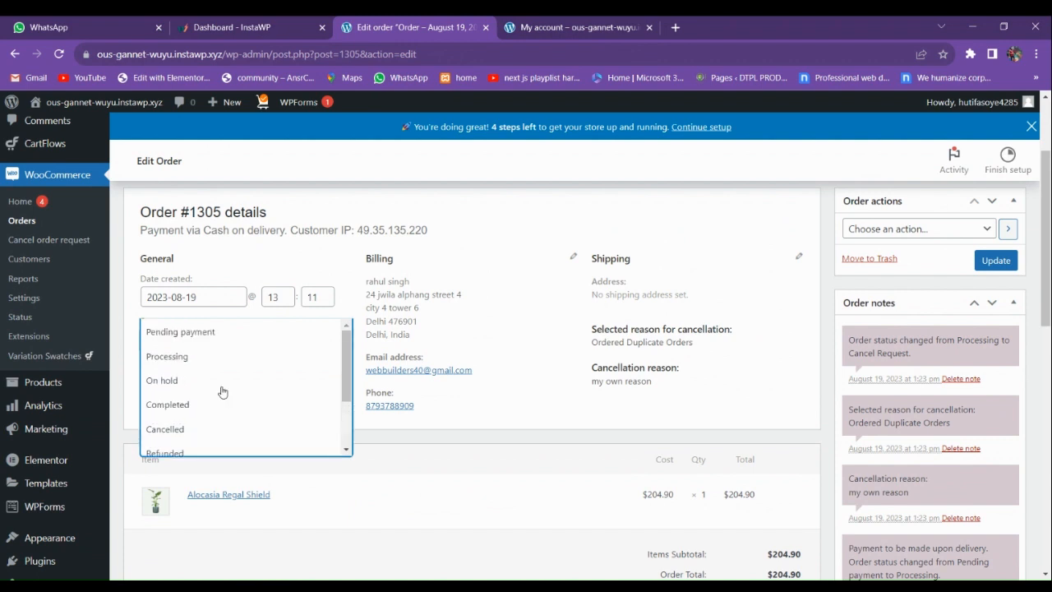
pyautogui.scroll(-1, 221, 393)
pyautogui.scroll(-2, 221, 393)
pyautogui.click(238, 345)
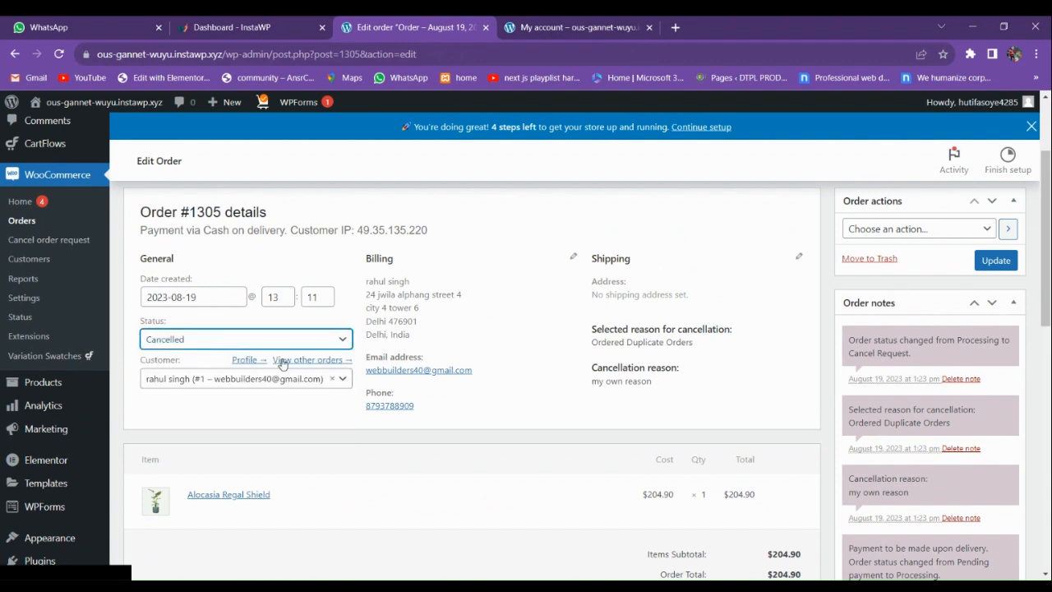
pyautogui.click(1004, 269)
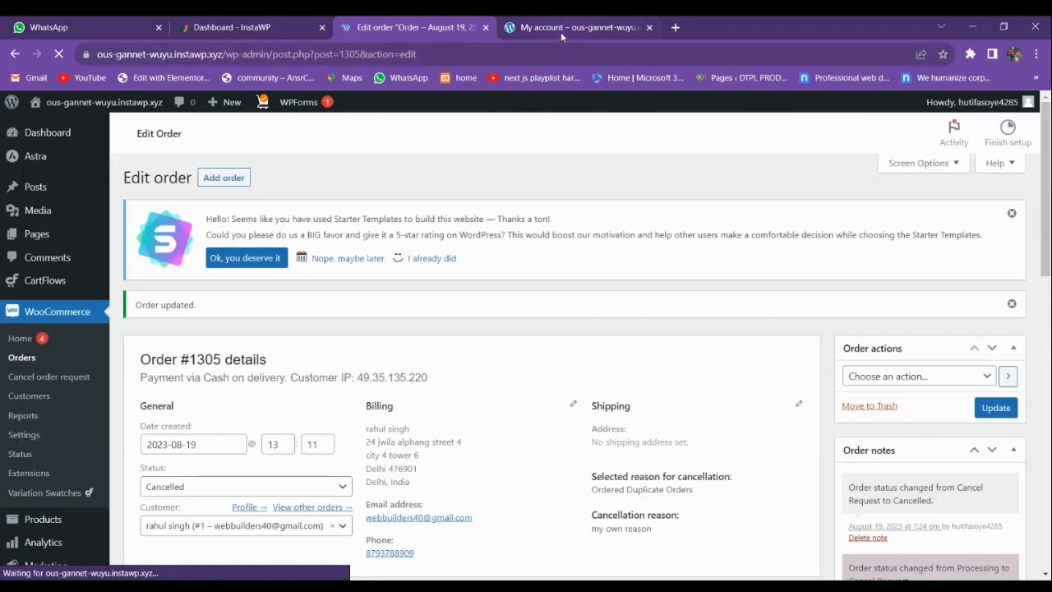
# Return to the storefront's order list and reload it to check the order's status.
pyautogui.click(561, 32)
pyautogui.click(58, 54)
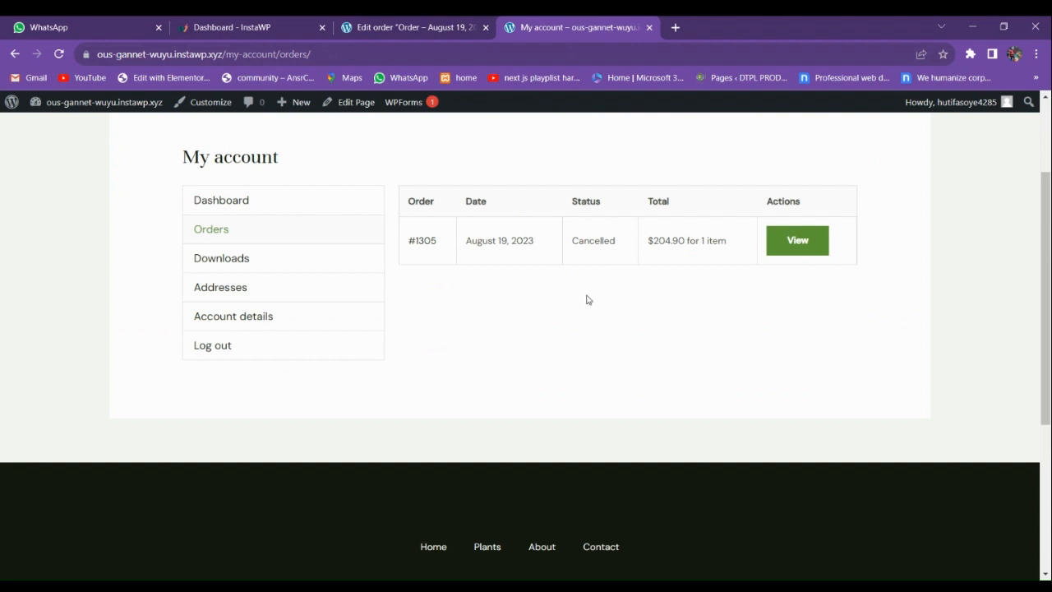
pyautogui.scroll(2, 498, 271)
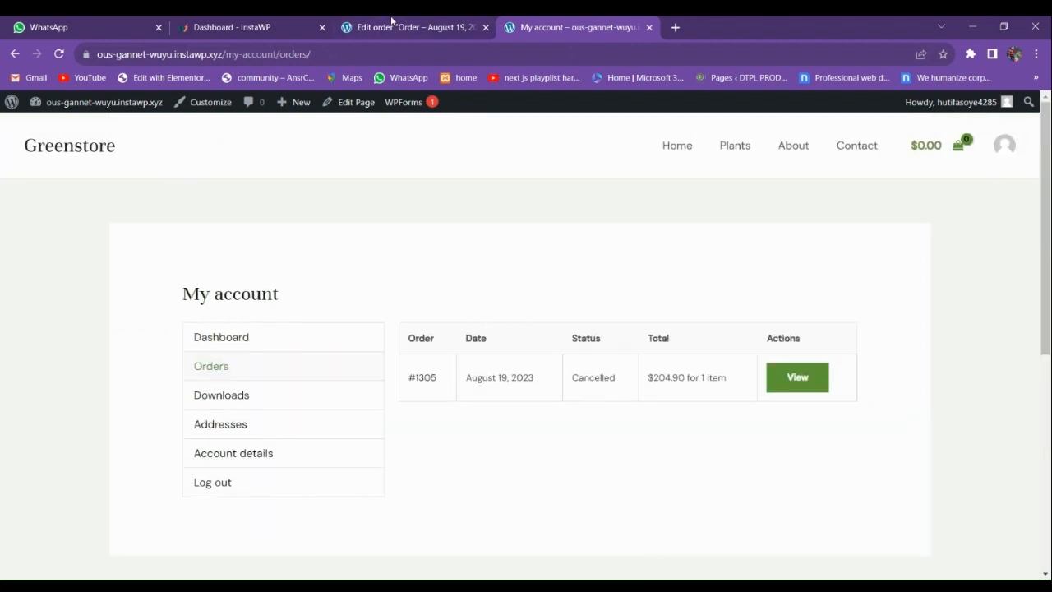
# Return to the WordPress admin and open the list of installed plugins.
pyautogui.click(470, 23)
pyautogui.scroll(-2, 77, 352)
pyautogui.scroll(2, 78, 352)
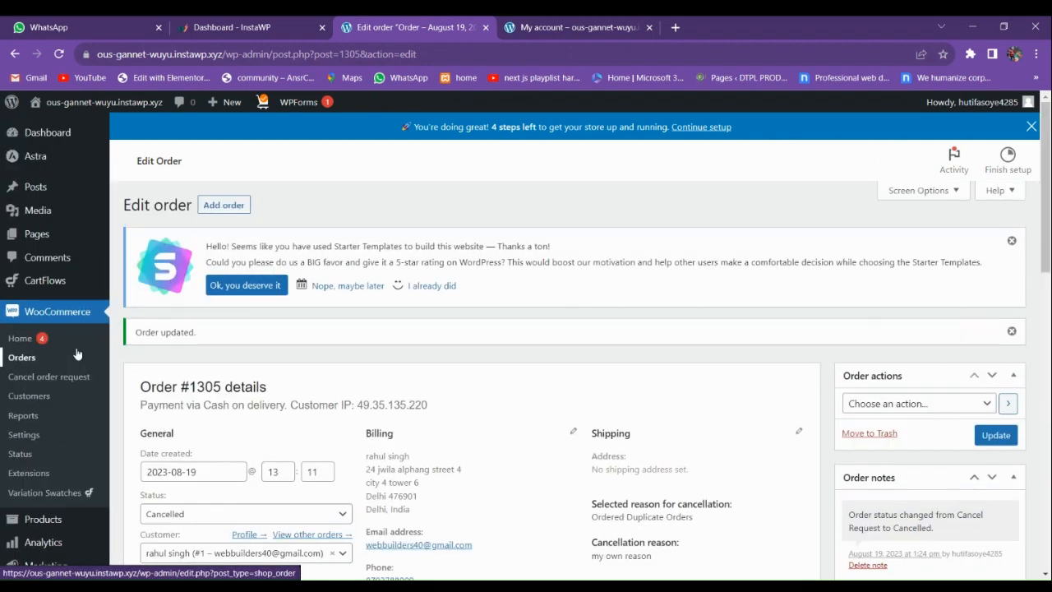
pyautogui.scroll(-3, 77, 352)
pyautogui.scroll(-4, 78, 352)
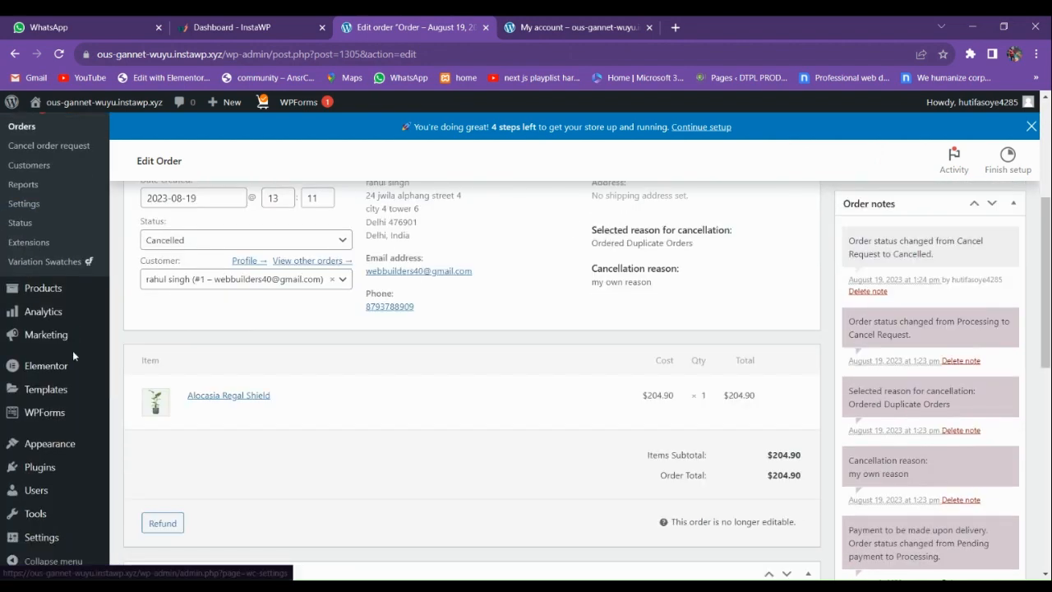
pyautogui.moveTo(78, 469)
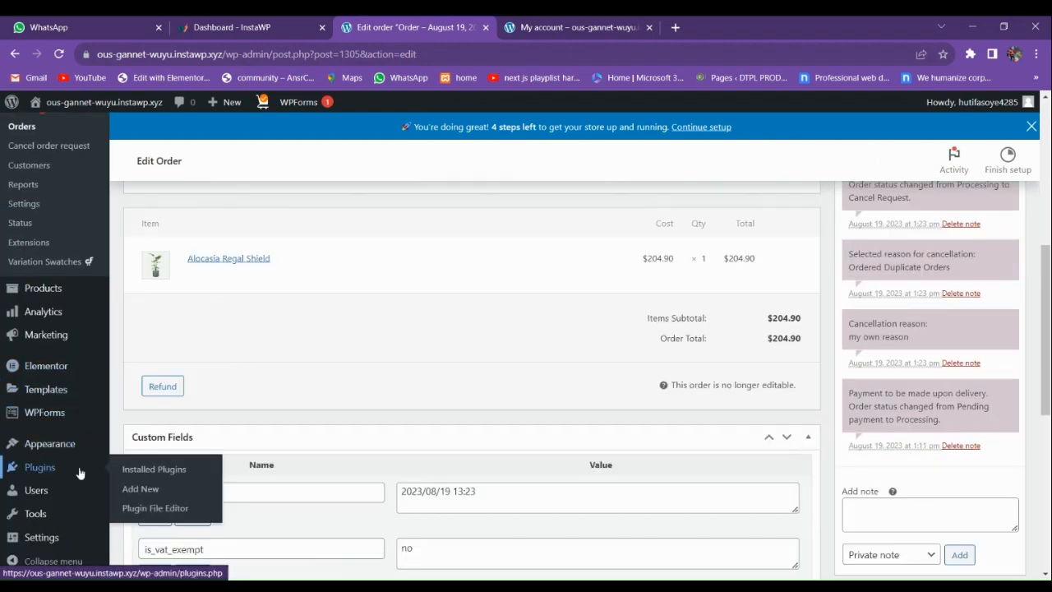
pyautogui.click(148, 471)
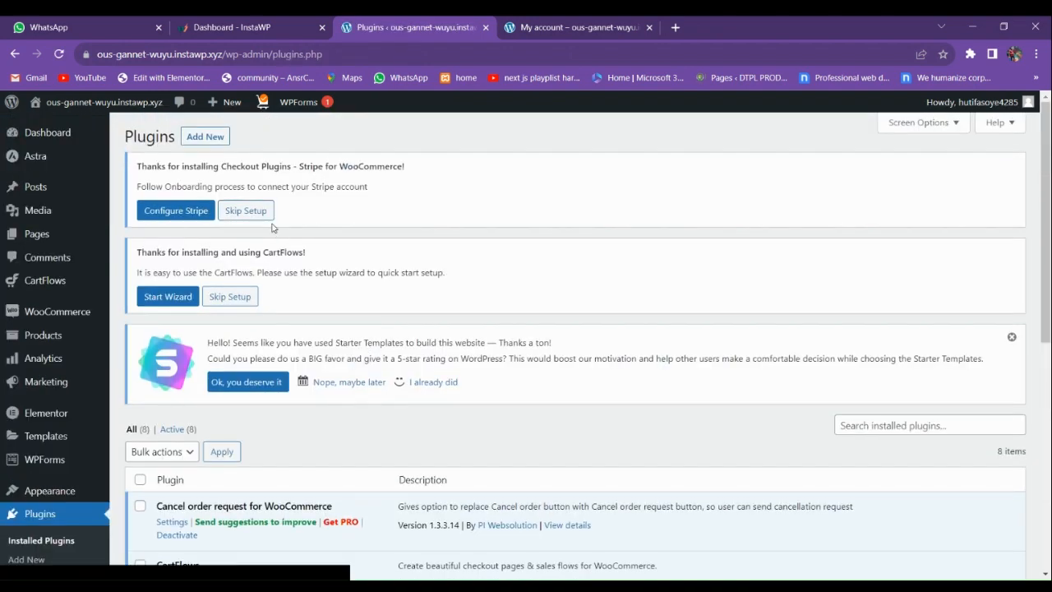
# Search the directory of new plugins for "cancel order woocommerce" and locate the Cancel order request / Return order plugin by PI Websolution.
pyautogui.click(205, 136)
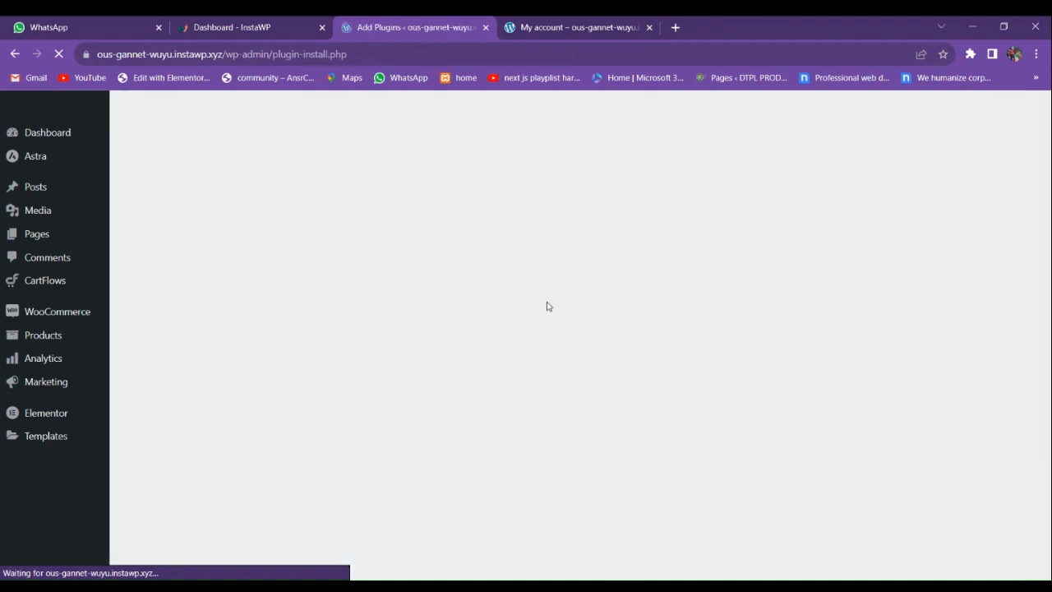
pyautogui.click(893, 262)
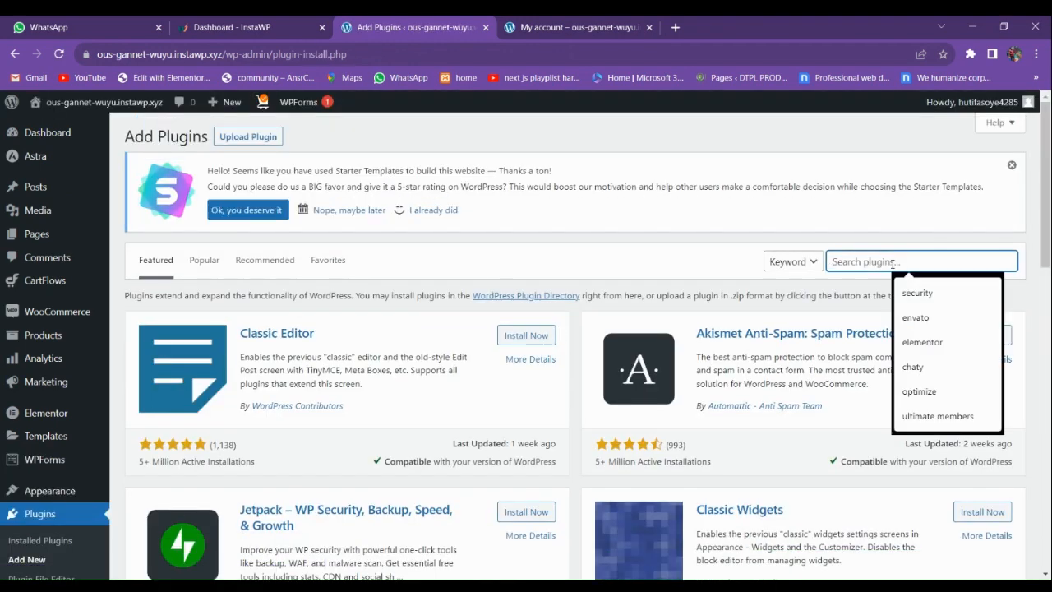
pyautogui.write('cancel or')
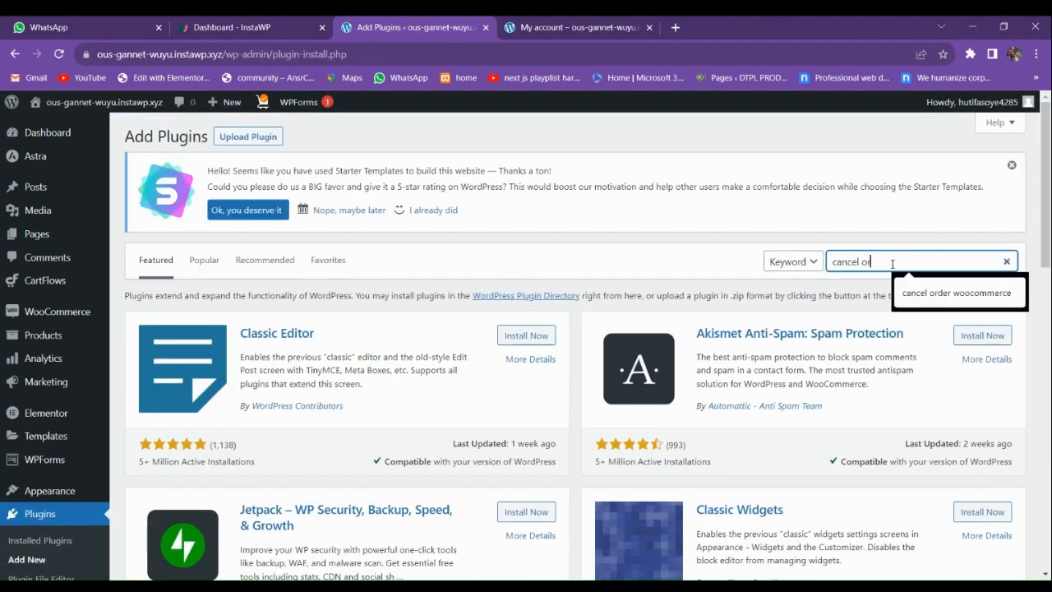
pyautogui.write('der woocommerce')
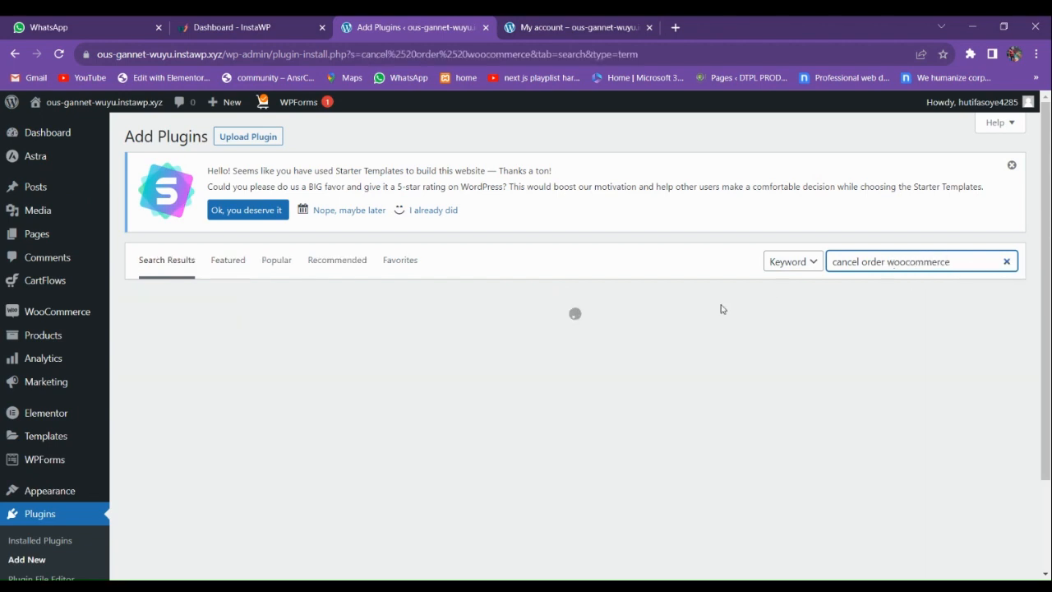
pyautogui.scroll(-2, 444, 327)
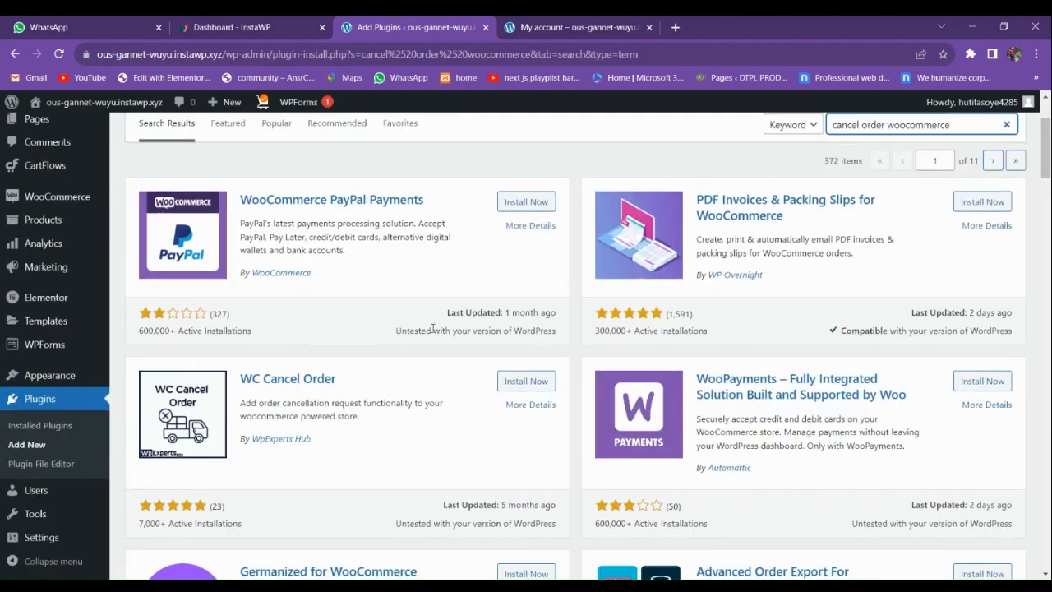
pyautogui.scroll(-1, 433, 332)
pyautogui.scroll(-8, 433, 332)
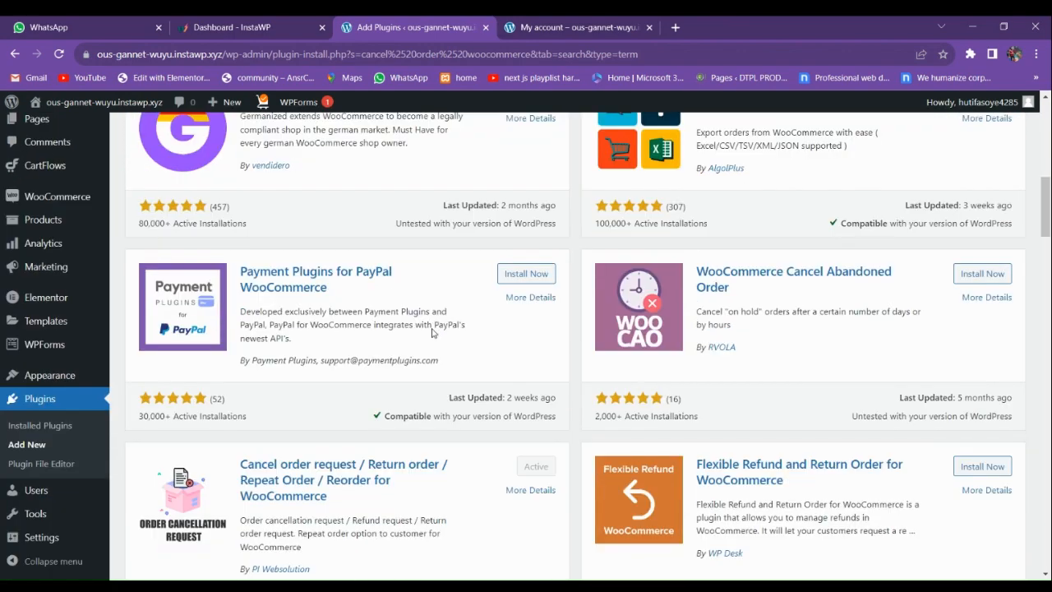
pyautogui.scroll(2, 302, 287)
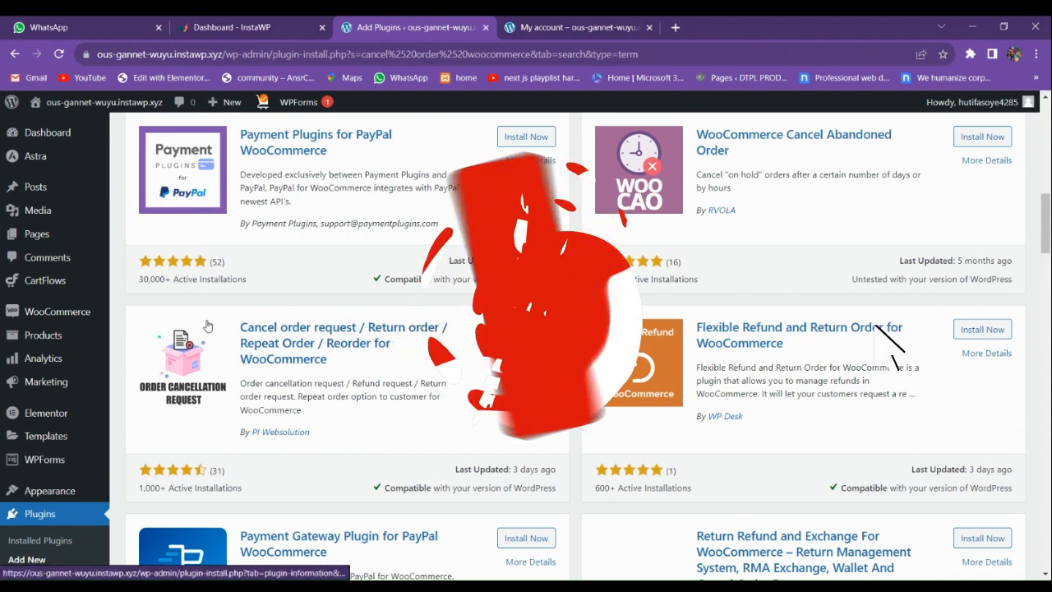
# Open the Cancel order request settings page of WooCommerce.
pyautogui.scroll(-4, 49, 378)
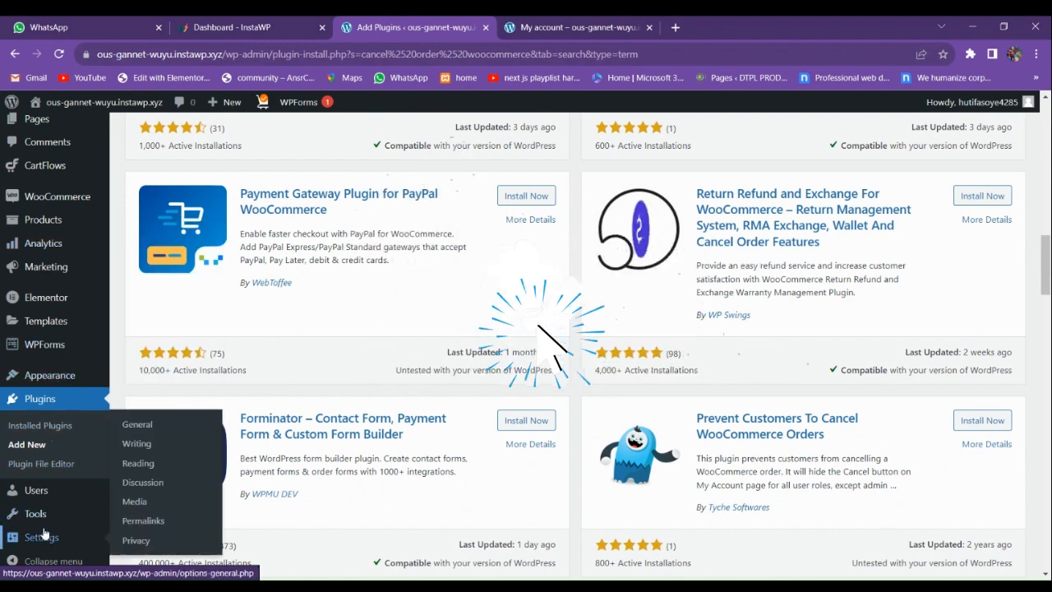
pyautogui.moveTo(41, 522)
pyautogui.scroll(2, 49, 353)
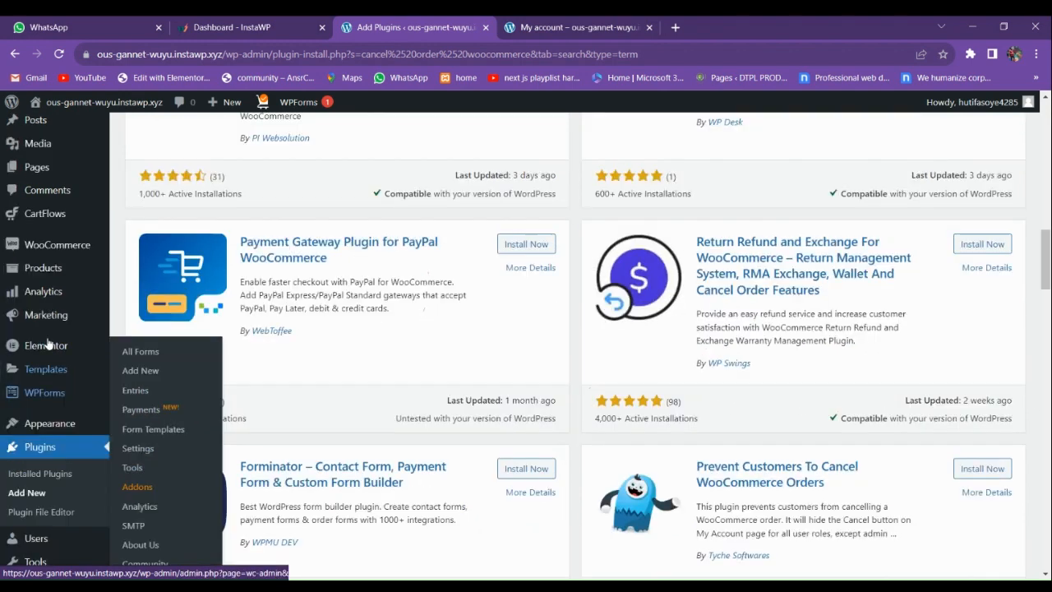
pyautogui.moveTo(52, 311)
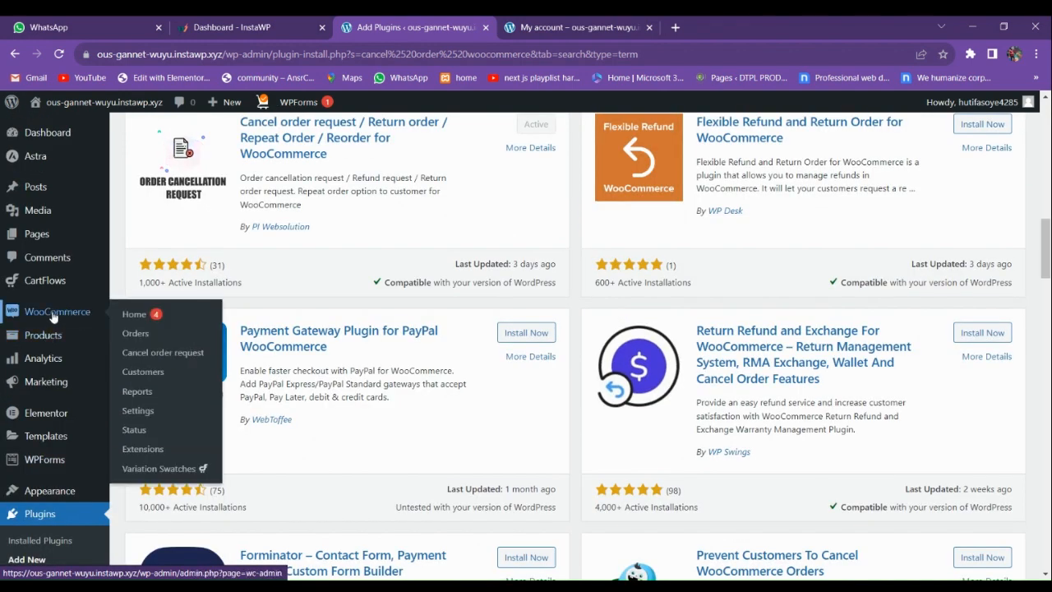
pyautogui.click(153, 352)
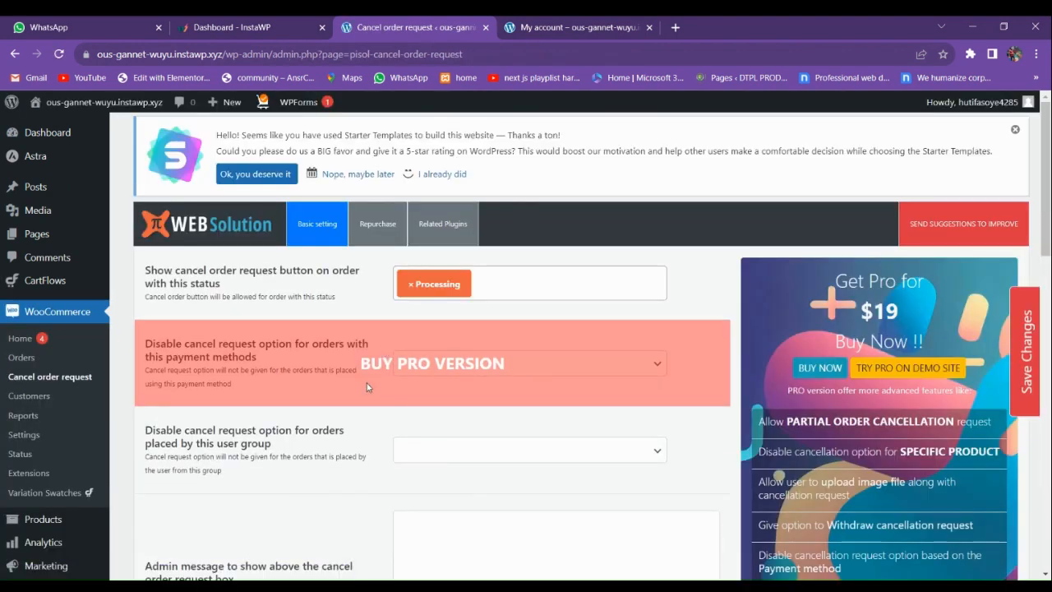
# Remove Processing from the statuses that show the cancel request button, browse the available order statuses, and select Processing again.
pyautogui.click(410, 284)
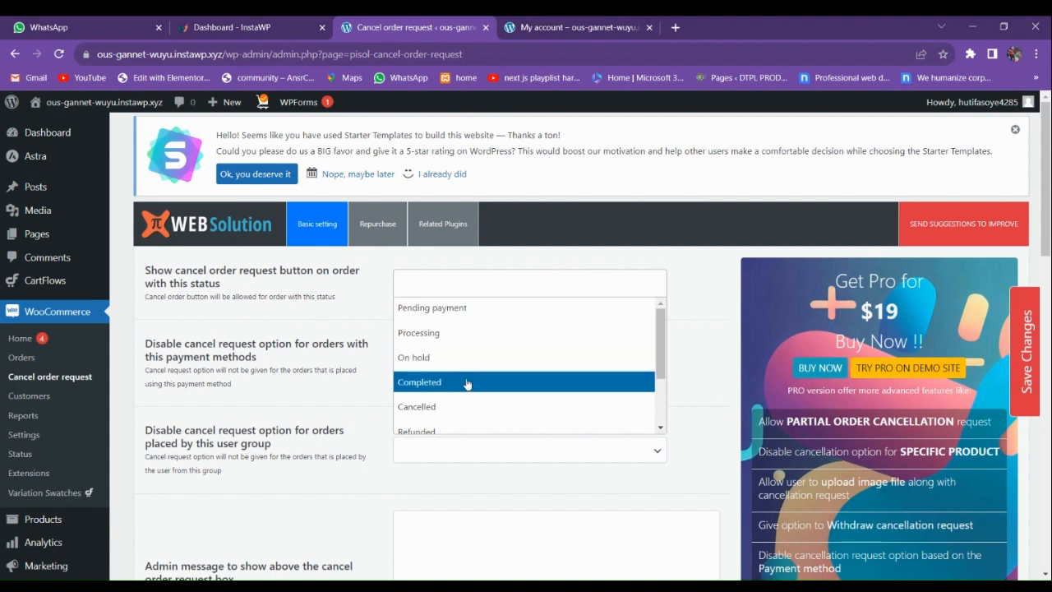
pyautogui.scroll(-2, 458, 378)
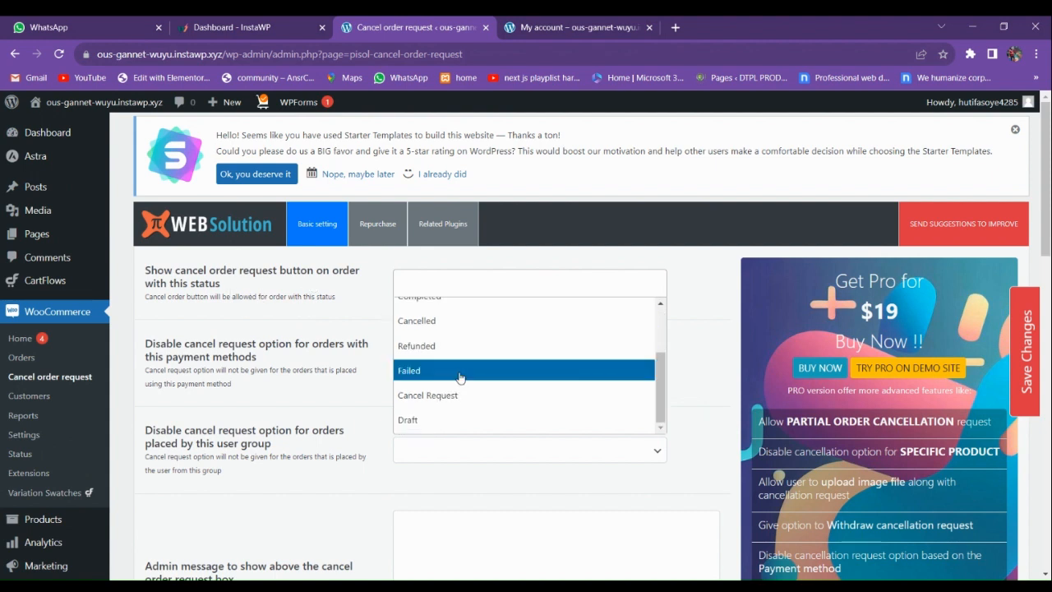
pyautogui.scroll(2, 461, 378)
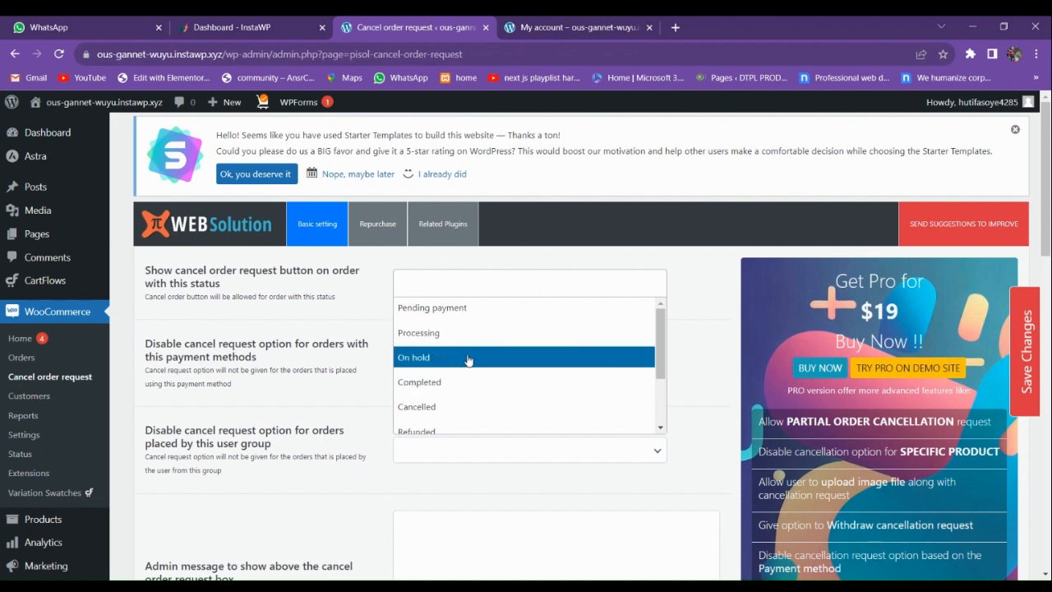
pyautogui.scroll(-2, 485, 370)
pyautogui.scroll(2, 486, 375)
pyautogui.click(444, 332)
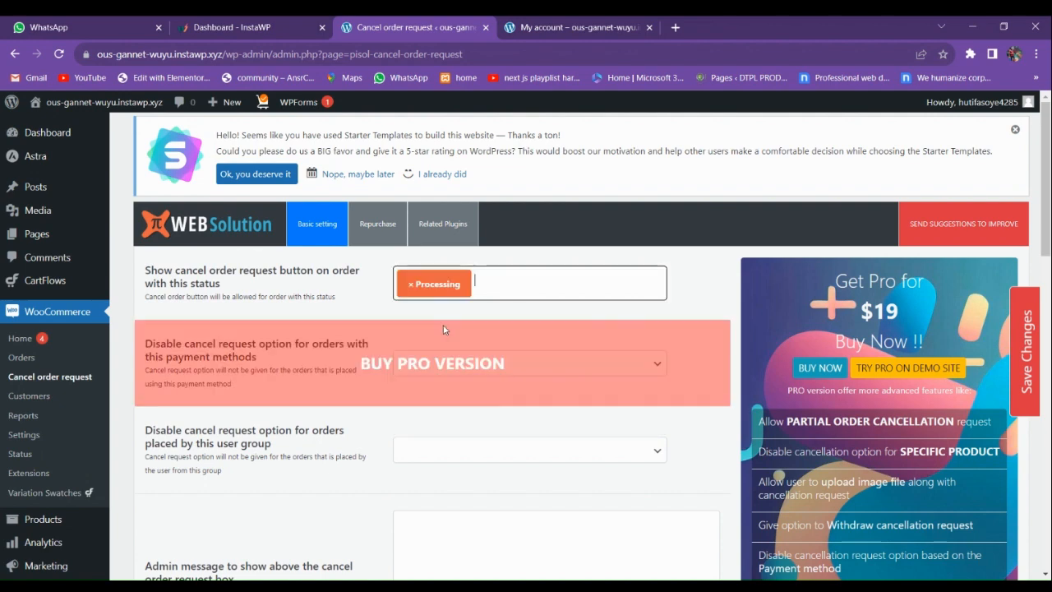
# Examine the payment method, user group, admin message and predefined cancellation reason settings, and glance at the storefront's order list.
pyautogui.scroll(-3, 443, 329)
pyautogui.scroll(2, 359, 307)
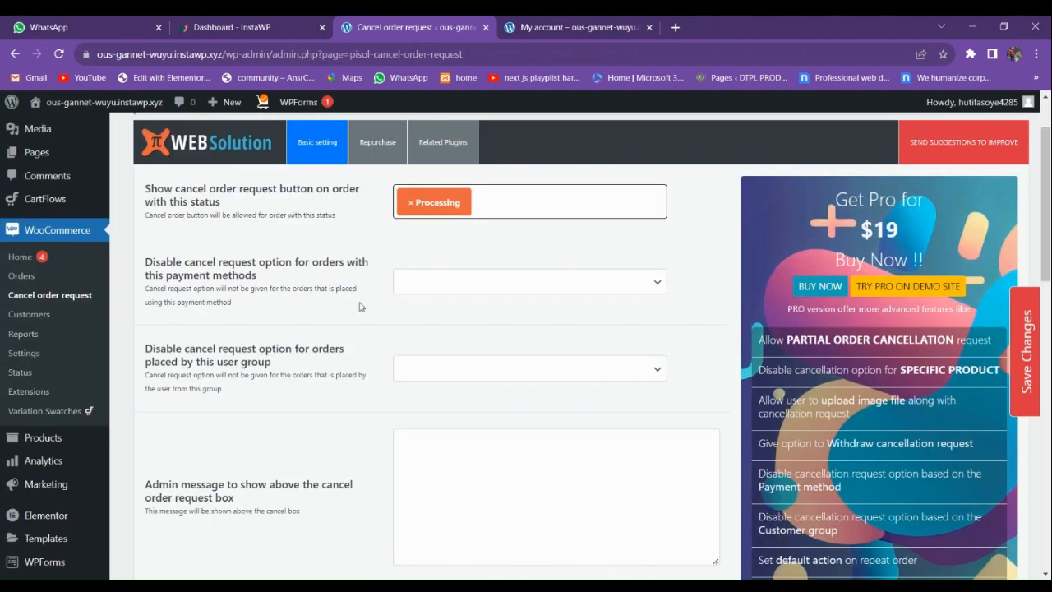
pyautogui.scroll(-2, 286, 358)
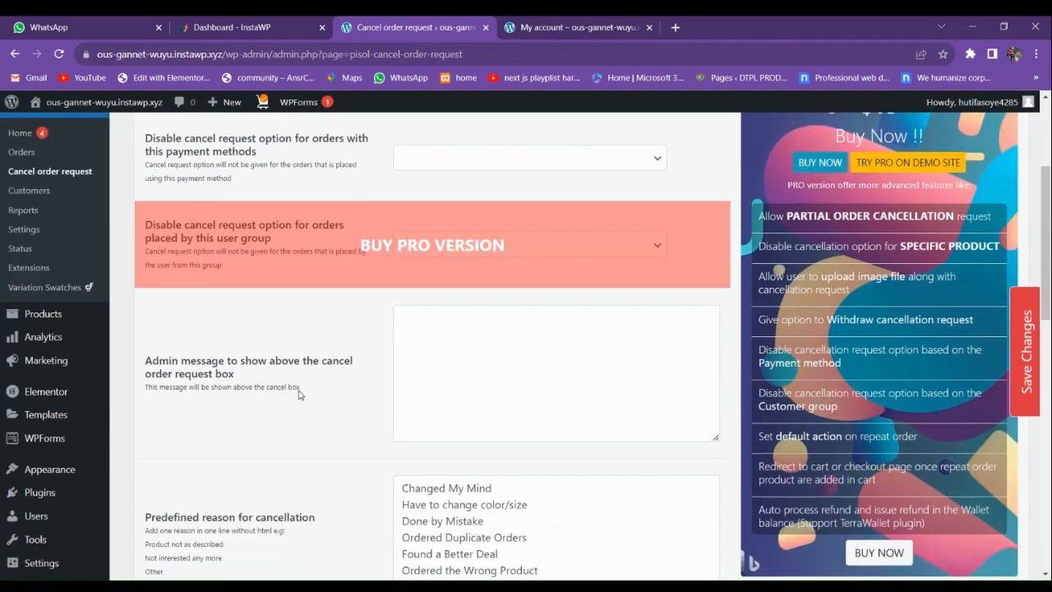
pyautogui.scroll(2, 296, 370)
pyautogui.scroll(-2, 305, 379)
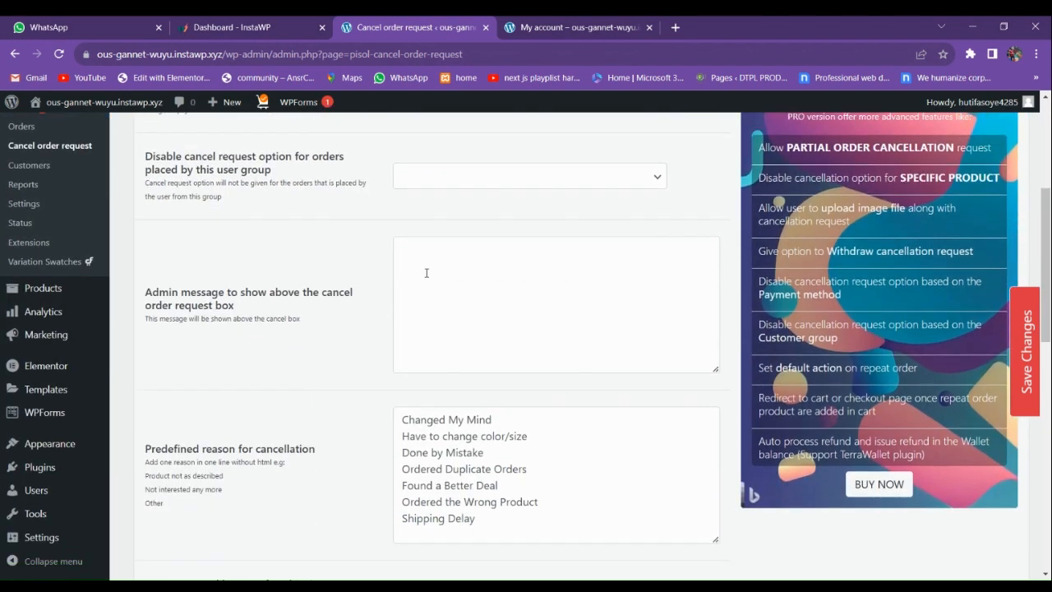
pyautogui.click(456, 349)
pyautogui.moveTo(505, 521); pyautogui.dragTo(396, 419)
pyautogui.click(500, 468)
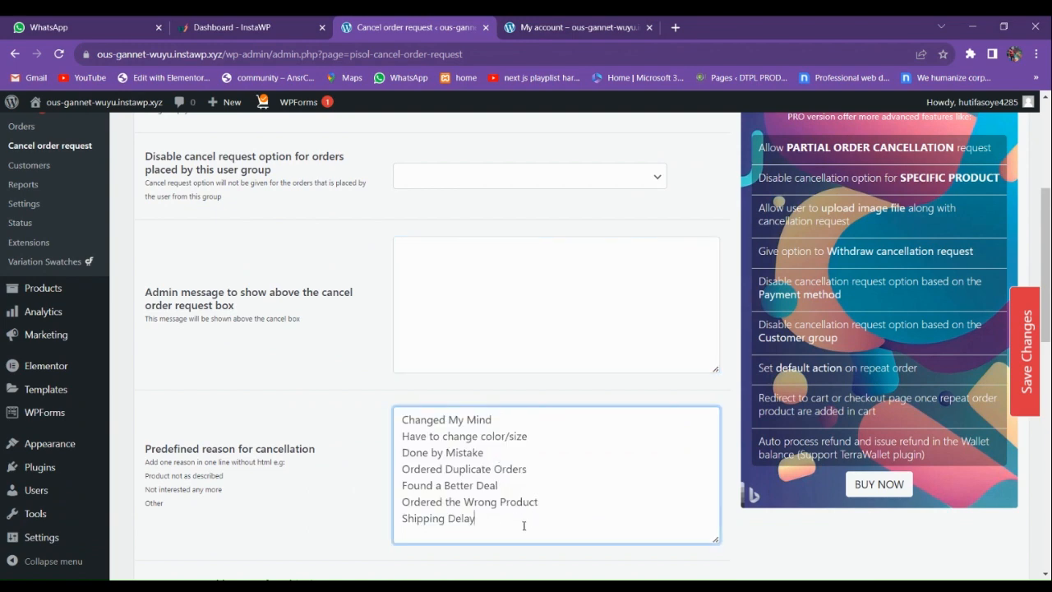
pyautogui.scroll(-2, 523, 526)
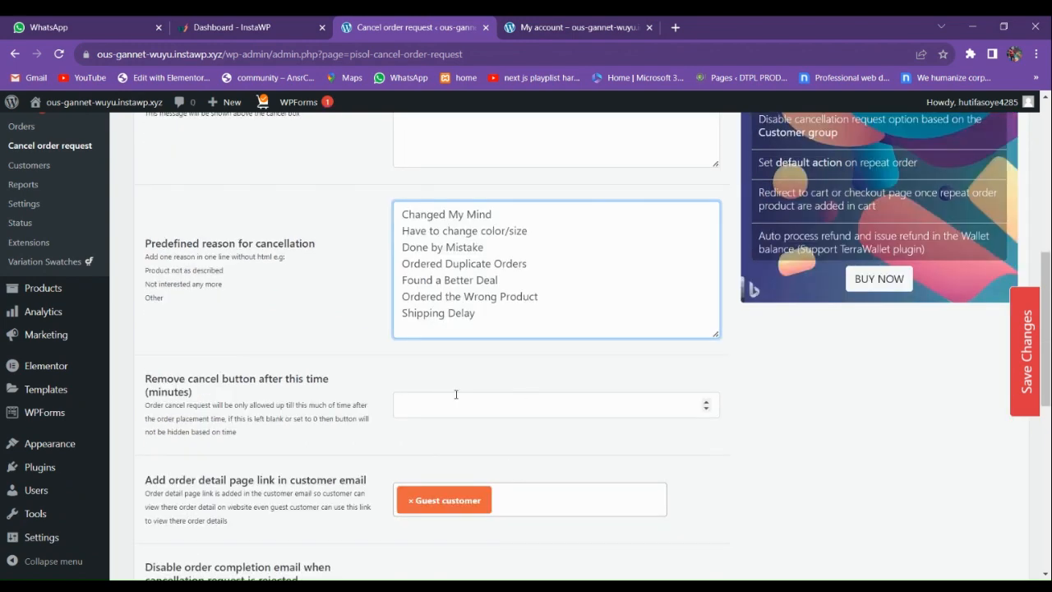
pyautogui.scroll(2, 454, 395)
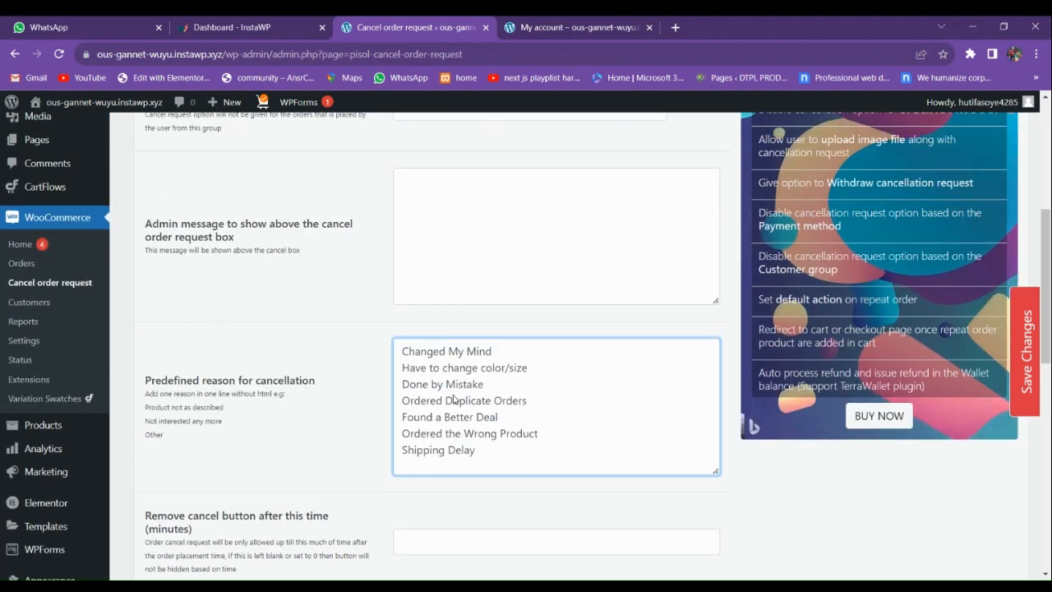
pyautogui.hotkey('ctrl', 'Tab')
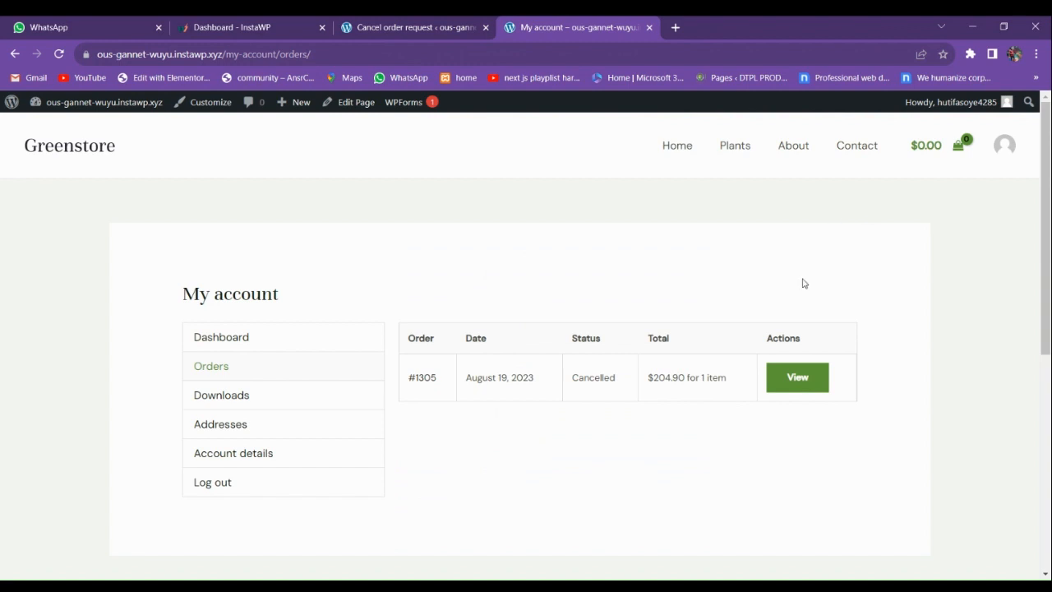
pyautogui.hotkey('ctrl', 'shift', 'Tab')
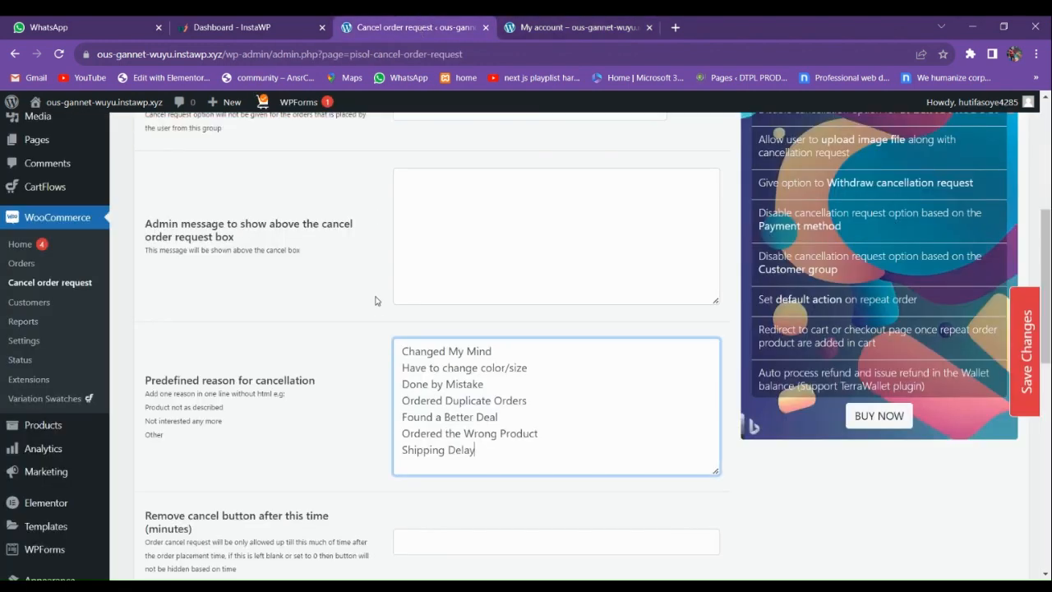
# Add the lines "my own reason" and "or something else" to the end of the predefined cancellation reasons.
pyautogui.scroll(-3, 430, 334)
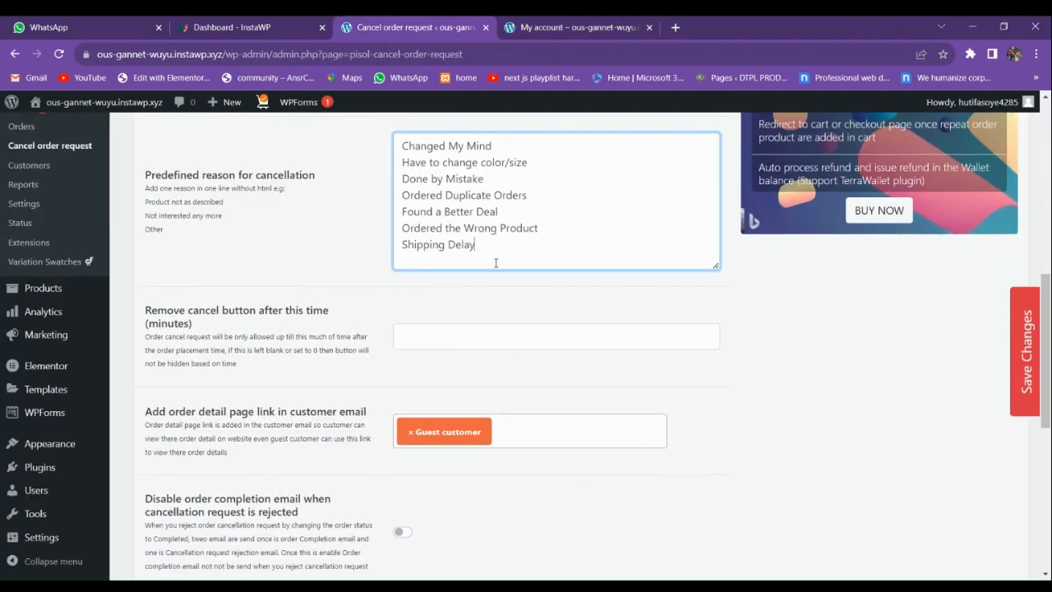
pyautogui.press('Return')
pyautogui.write('m')
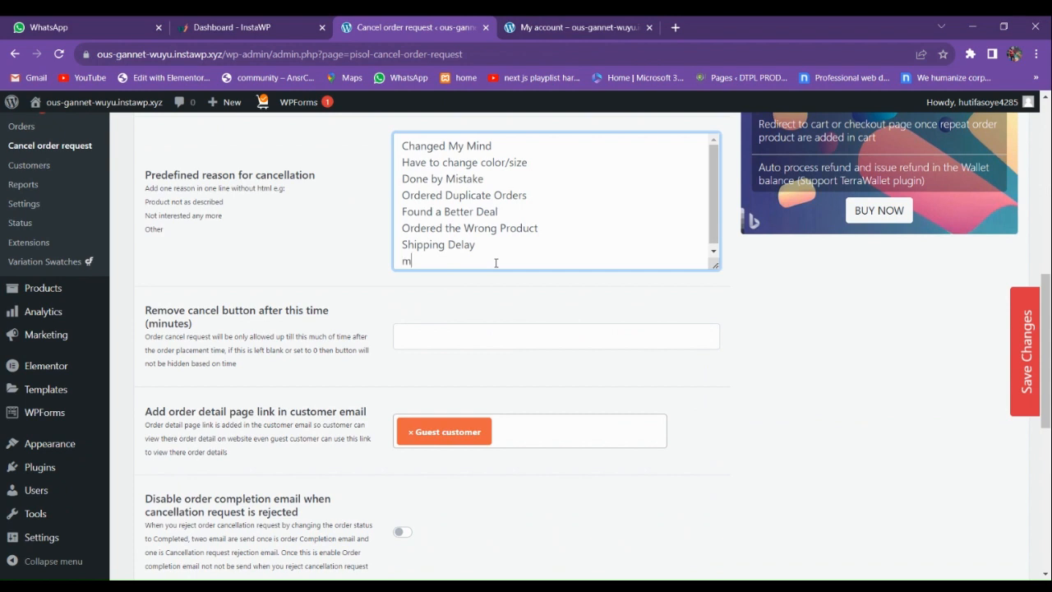
pyautogui.write('y own reason')
pyautogui.press('Return')
pyautogui.write('or something else')
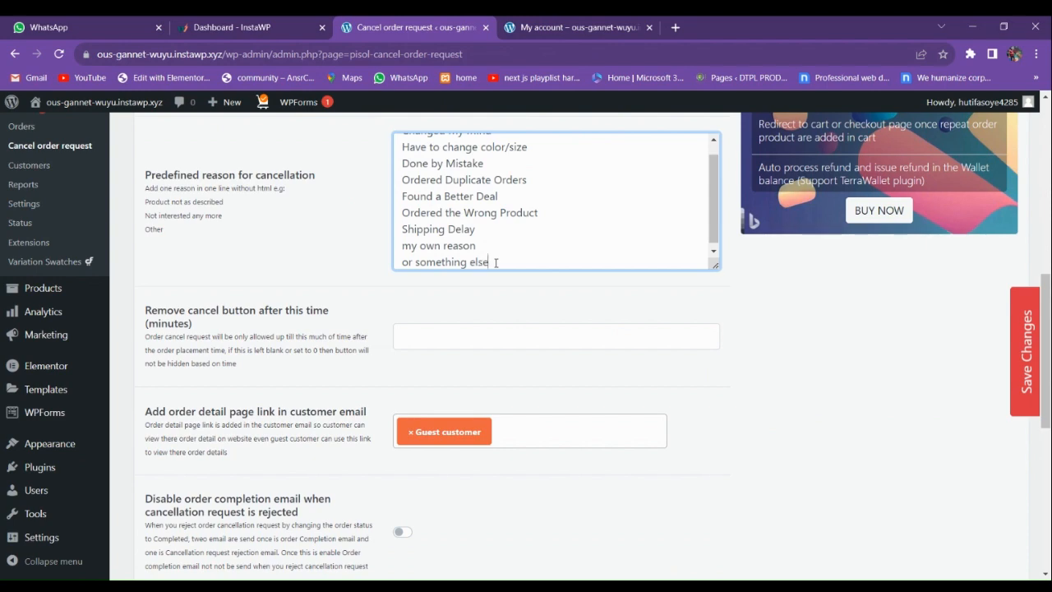
# Set the time after which the cancel button is removed to 5 minutes.
pyautogui.scroll(-3, 347, 338)
pyautogui.scroll(-1, 351, 349)
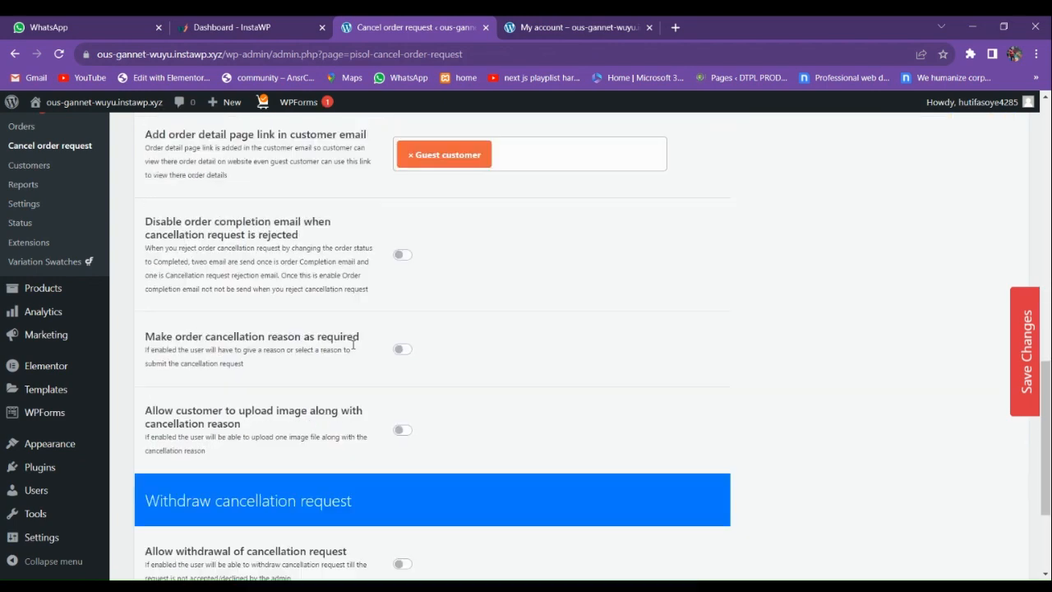
pyautogui.scroll(5, 247, 382)
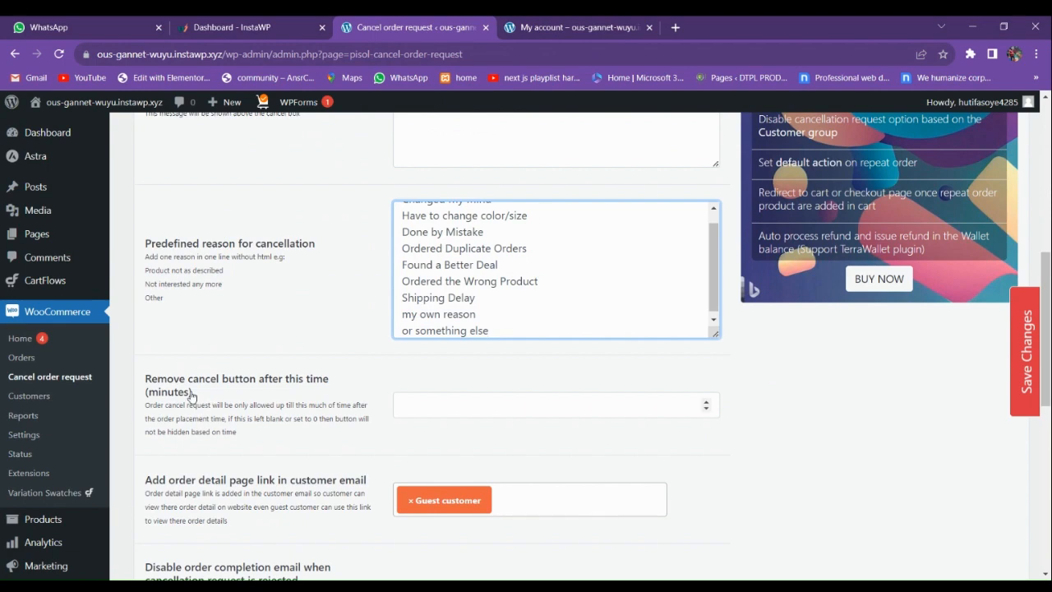
pyautogui.scroll(-2, 196, 264)
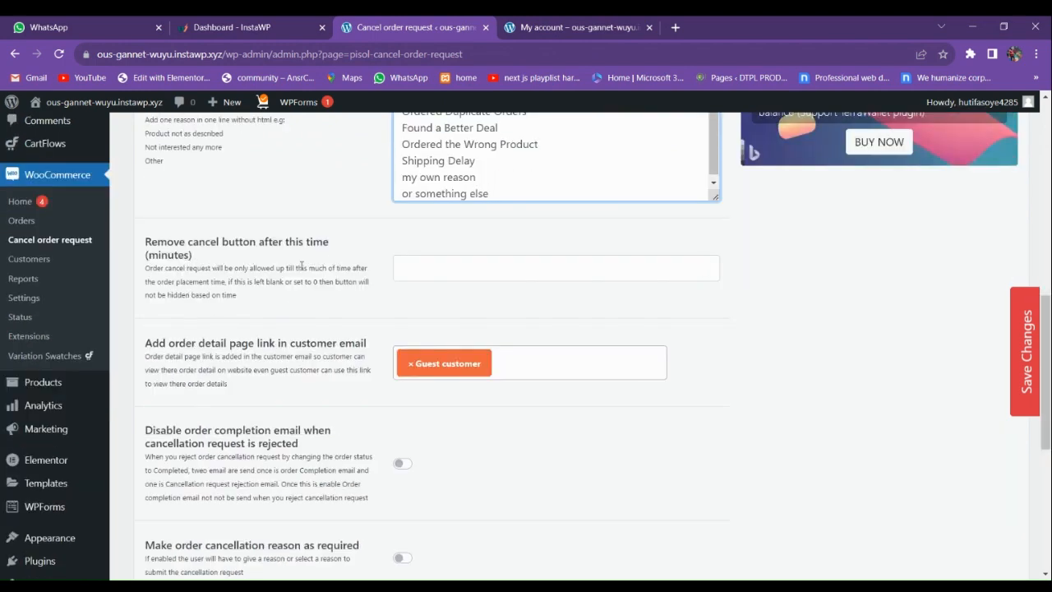
pyautogui.click(405, 268)
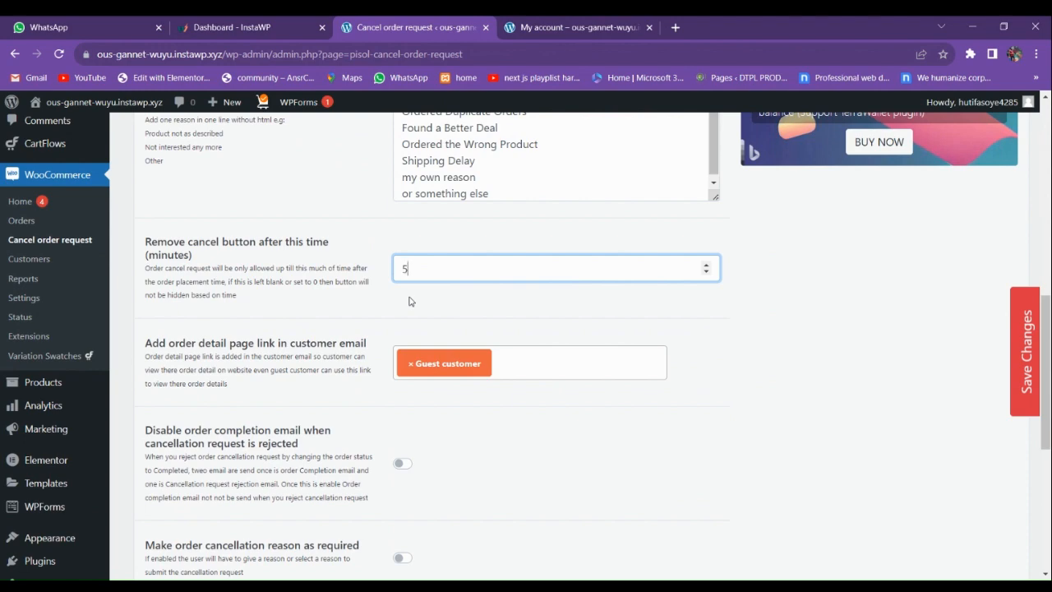
# Look at the storefront's order list, return to the plugin settings and clear the cancel button's removal time.
pyautogui.click(611, 25)
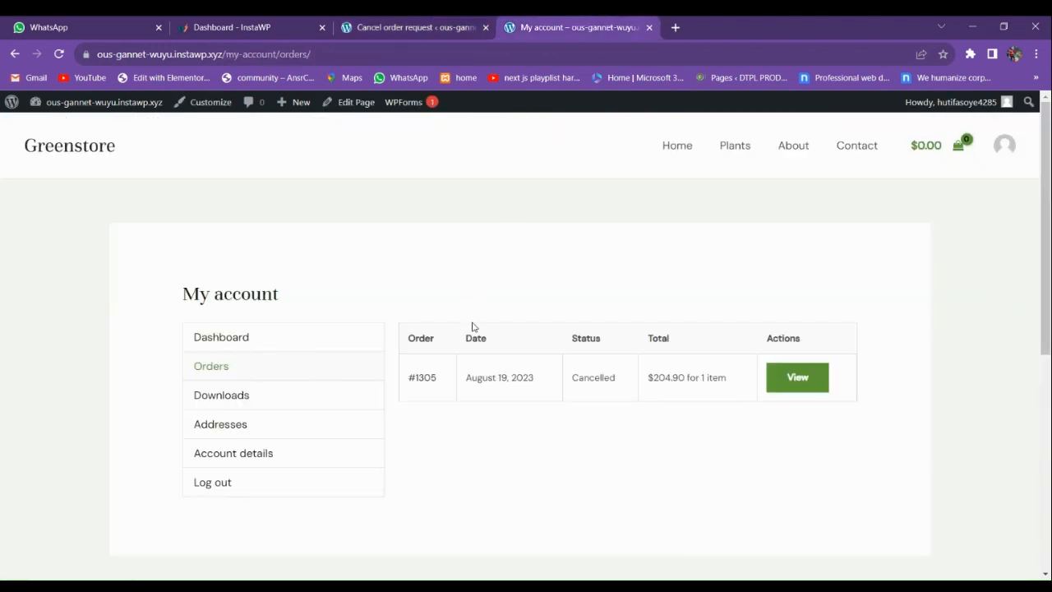
pyautogui.click(467, 24)
pyautogui.click(549, 29)
pyautogui.click(419, 26)
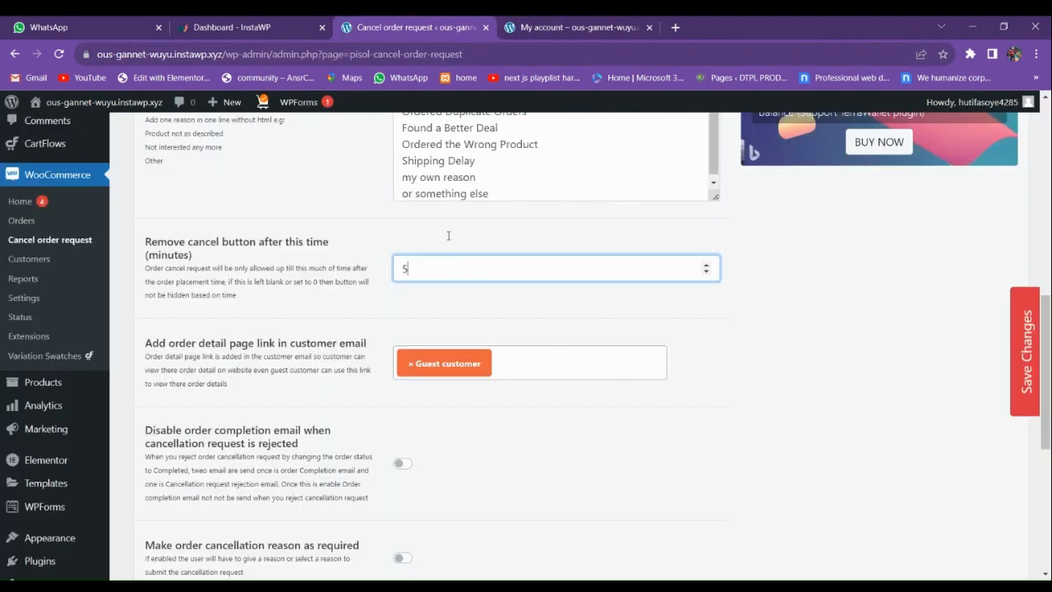
pyautogui.click(419, 285)
pyautogui.click(428, 278)
# Make the order cancellation reason required and compare with the storefront's order list.
pyautogui.scroll(-5, 403, 295)
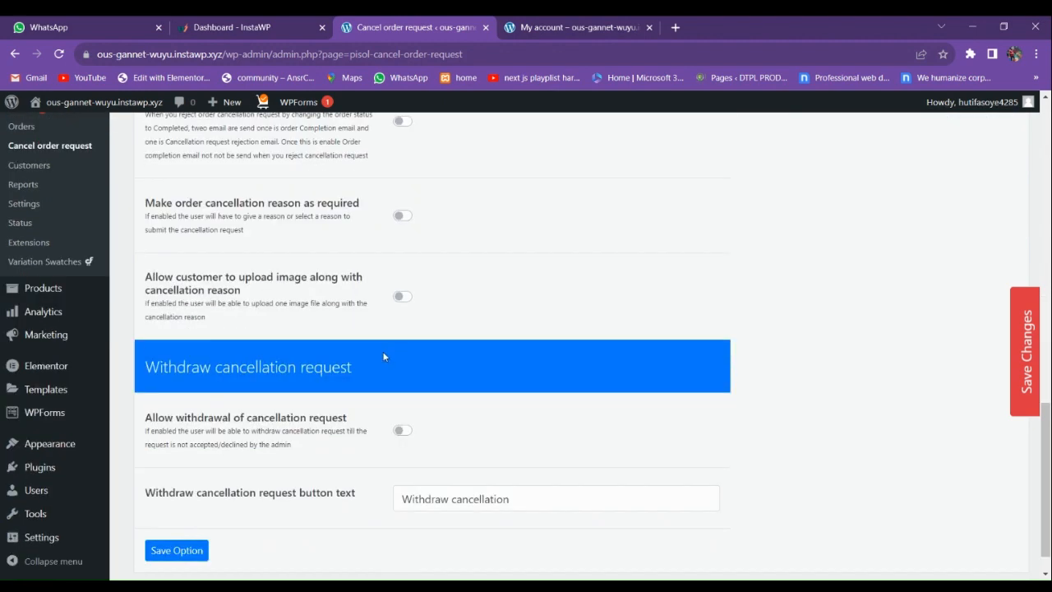
pyautogui.scroll(3, 383, 351)
pyautogui.scroll(-1, 289, 378)
pyautogui.scroll(-1, 272, 374)
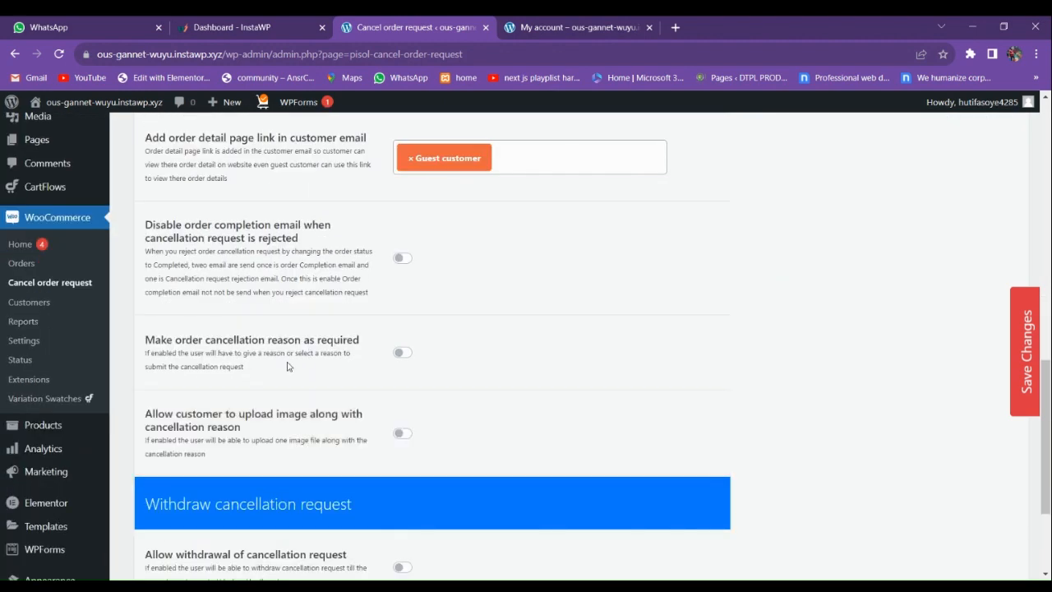
pyautogui.click(576, 27)
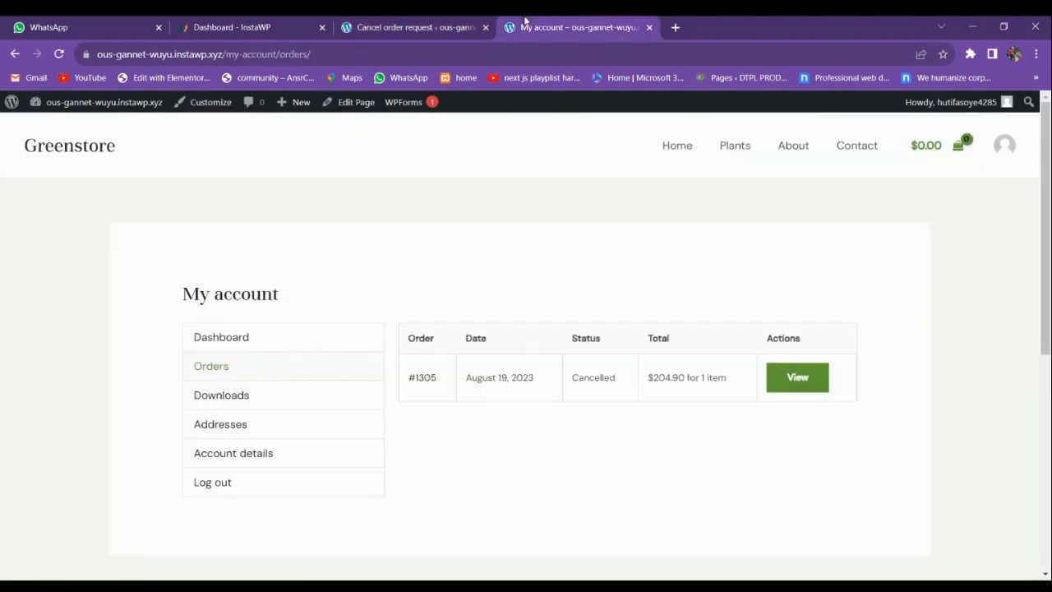
pyautogui.click(473, 27)
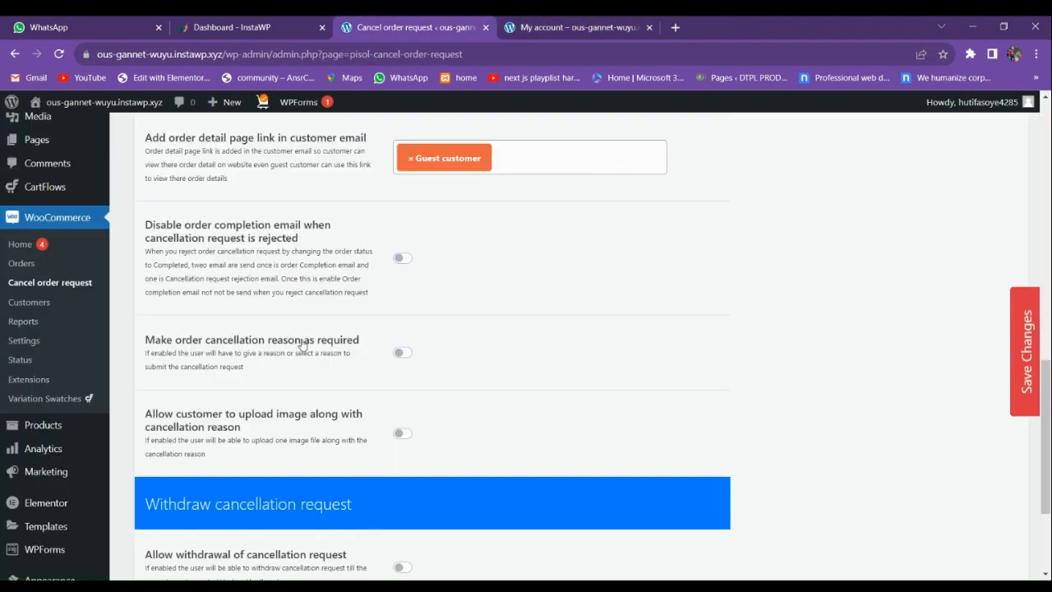
pyautogui.click(403, 354)
pyautogui.click(576, 27)
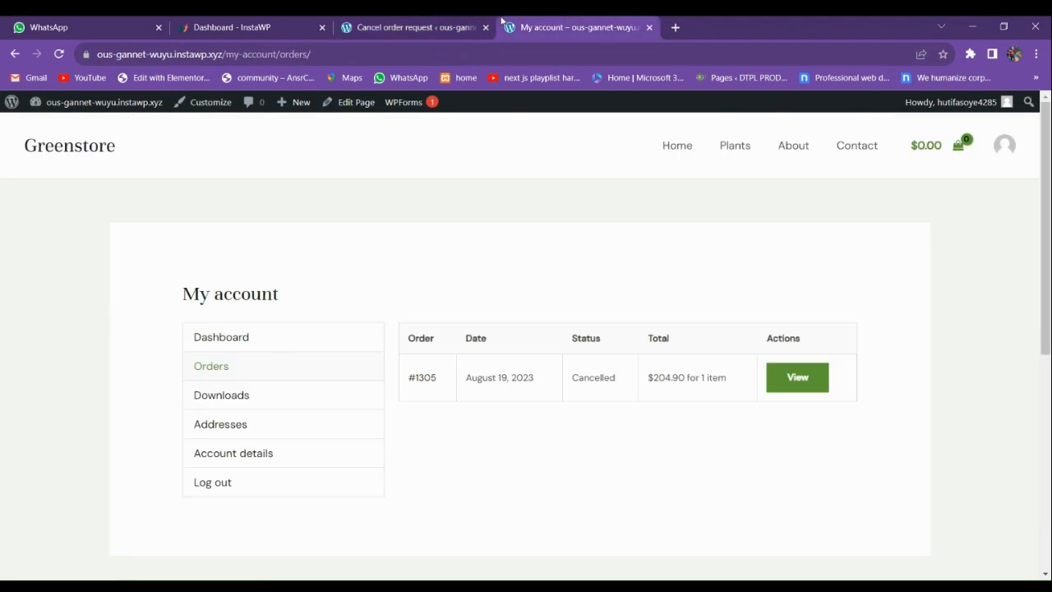
pyautogui.click(473, 27)
# Review the withdrawal and other remaining options and save the cancel order request settings.
pyautogui.scroll(-3, 526, 345)
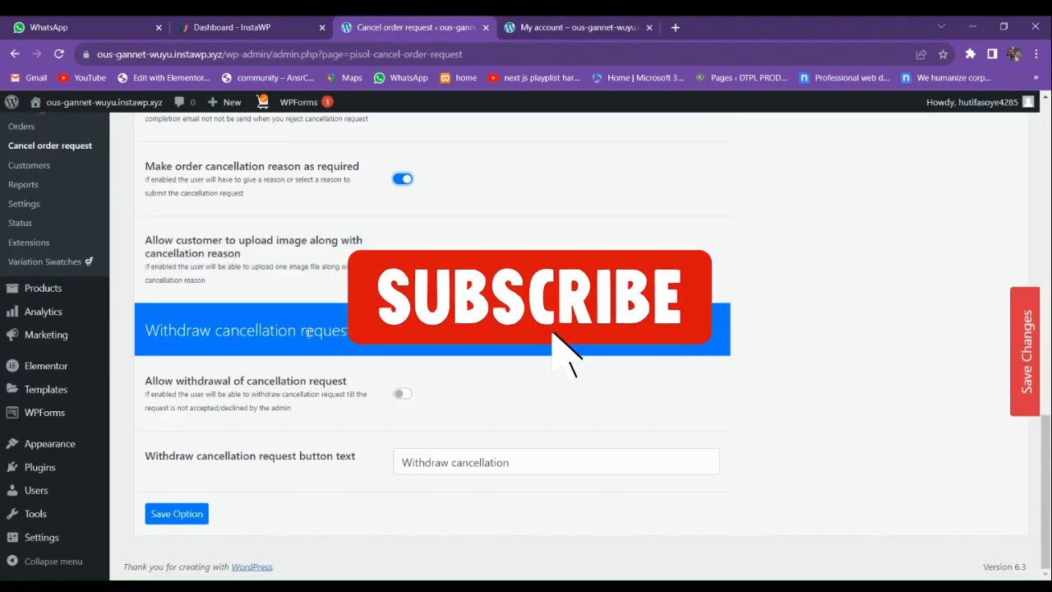
pyautogui.scroll(4, 333, 396)
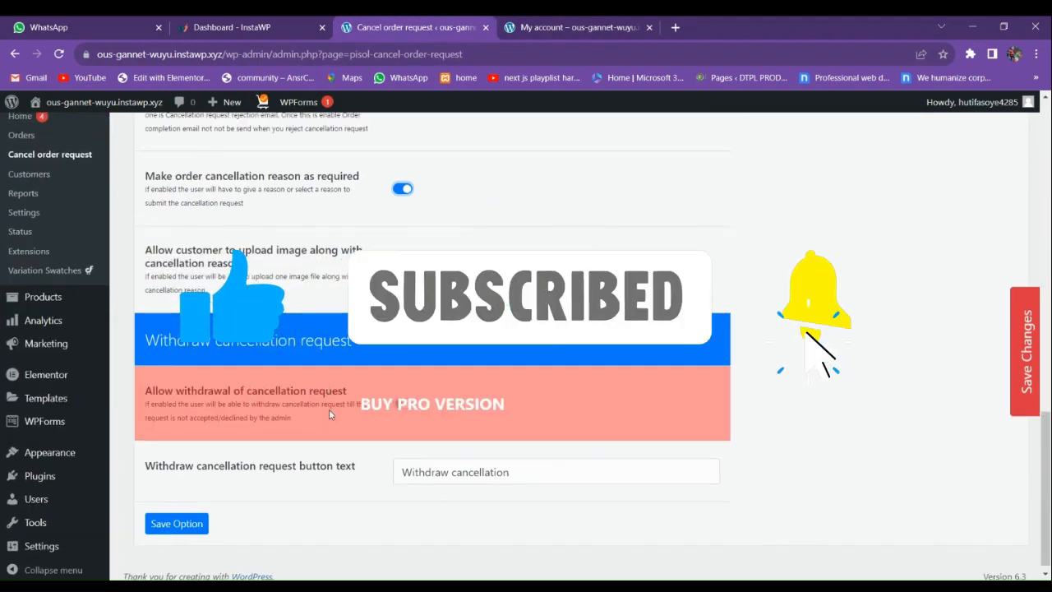
pyautogui.scroll(2, 337, 394)
pyautogui.scroll(-6, 208, 509)
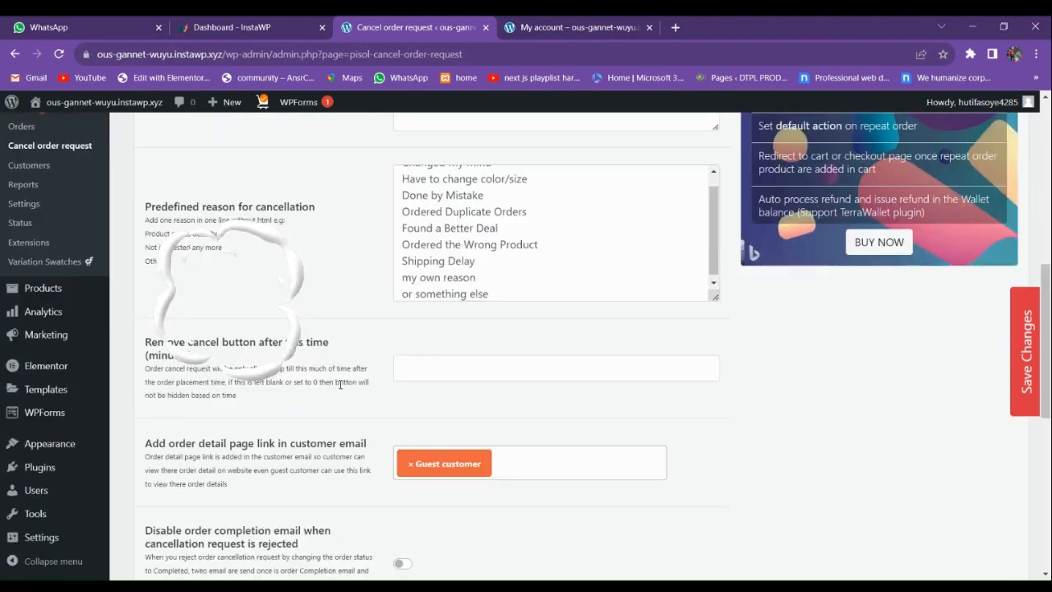
pyautogui.click(208, 511)
pyautogui.scroll(15, 299, 365)
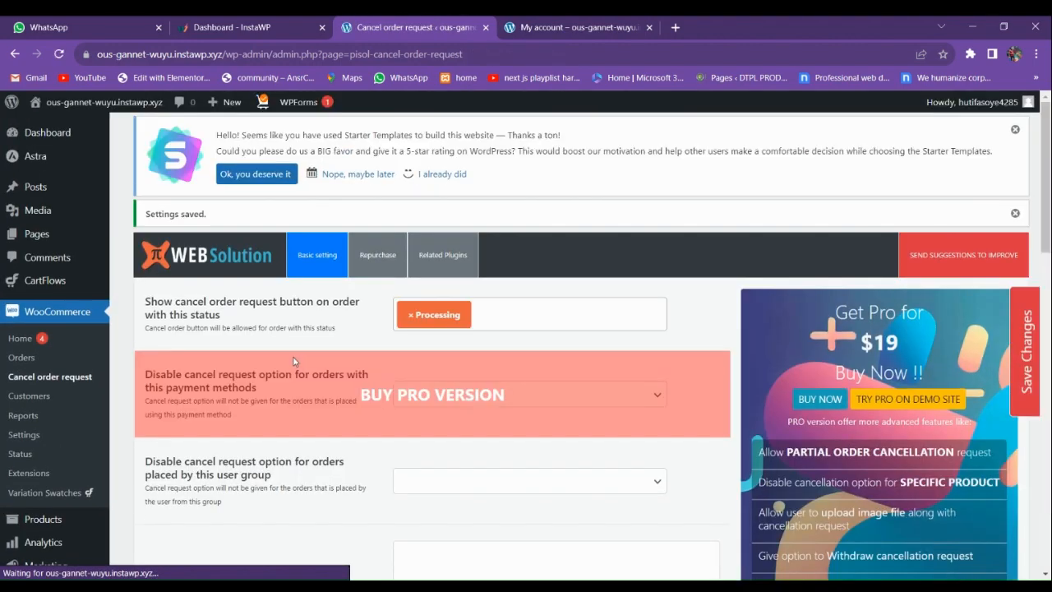
# Go to the storefront's home page and add one Birdnest Japanese plant to the cart.
pyautogui.click(518, 24)
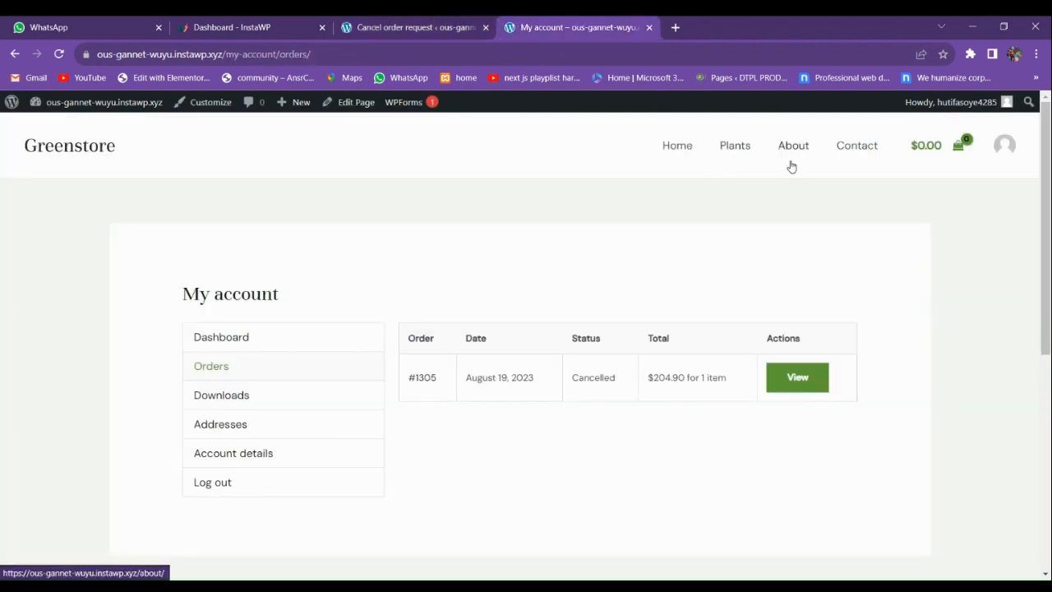
pyautogui.click(80, 151)
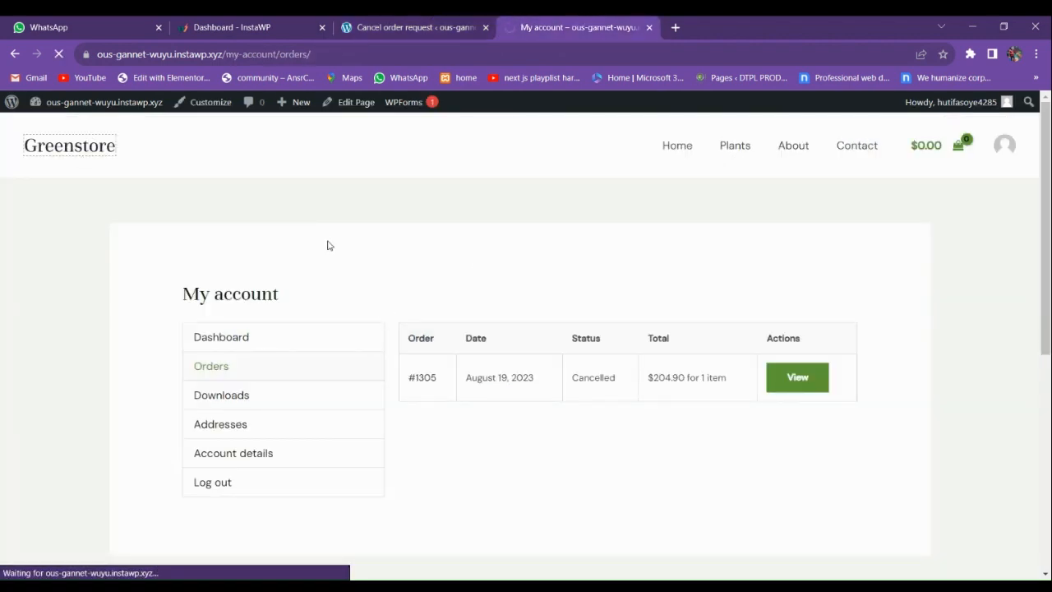
pyautogui.scroll(-4, 464, 365)
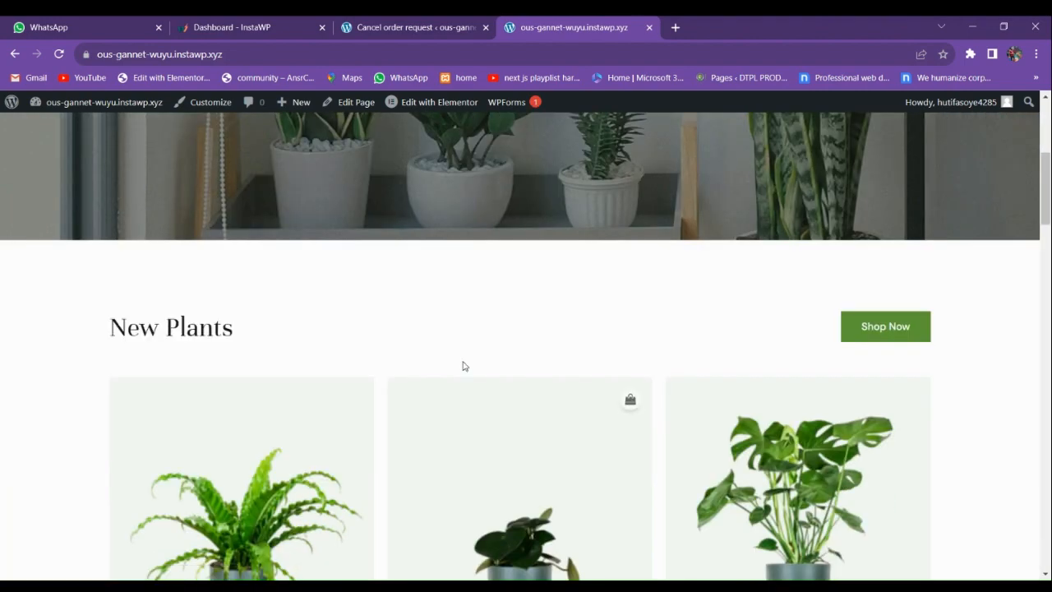
pyautogui.scroll(3, 485, 328)
pyautogui.click(521, 299)
pyautogui.scroll(-3, 516, 372)
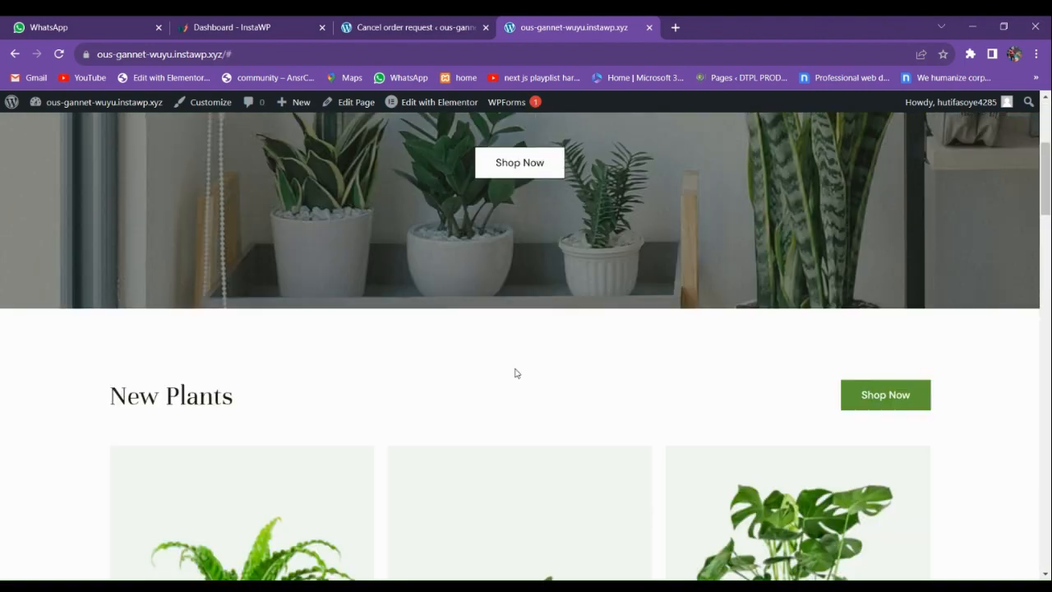
pyautogui.scroll(-6, 515, 373)
pyautogui.scroll(3, 271, 328)
pyautogui.click(272, 315)
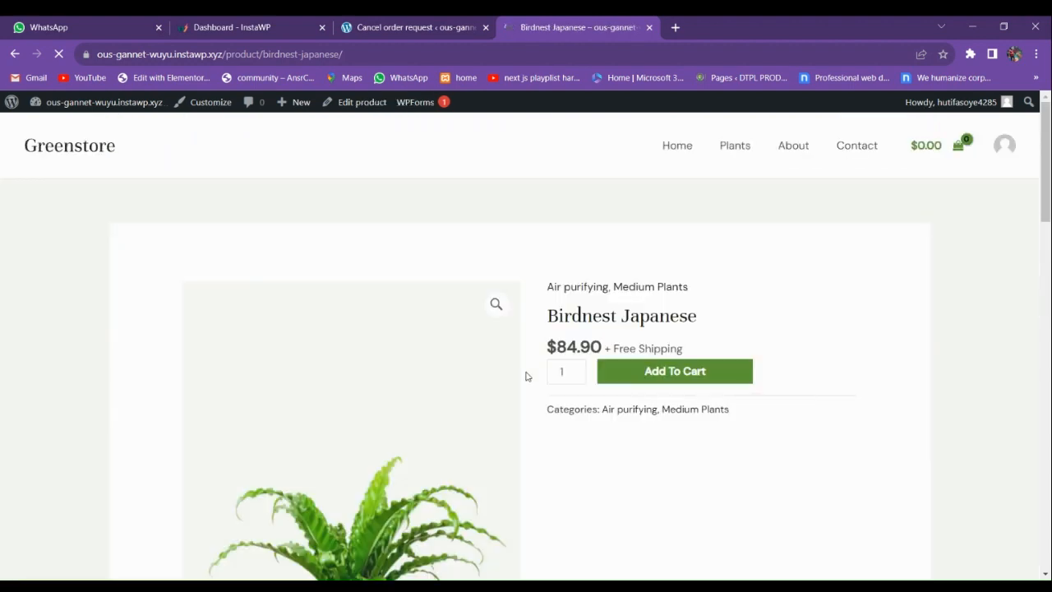
pyautogui.click(653, 375)
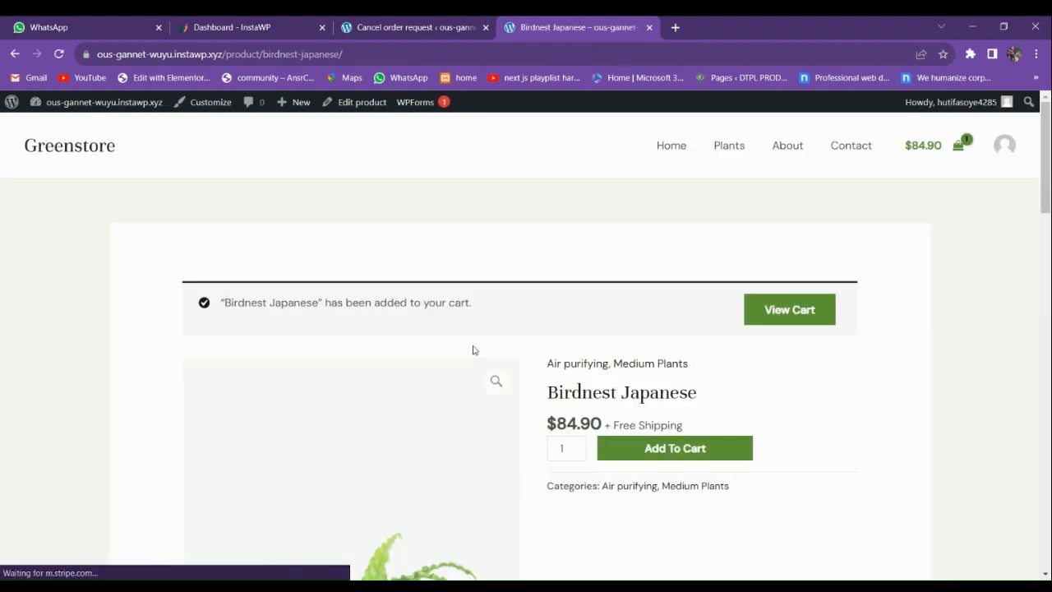
# View the cart and proceed to checkout with the Birdnest Japanese plant.
pyautogui.click(750, 311)
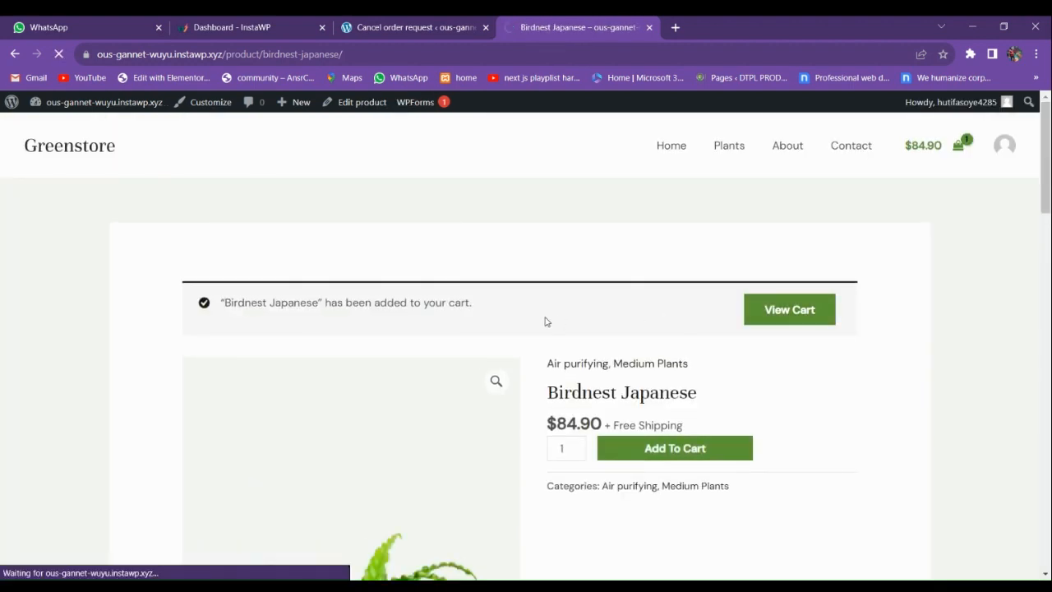
pyautogui.scroll(-5, 550, 332)
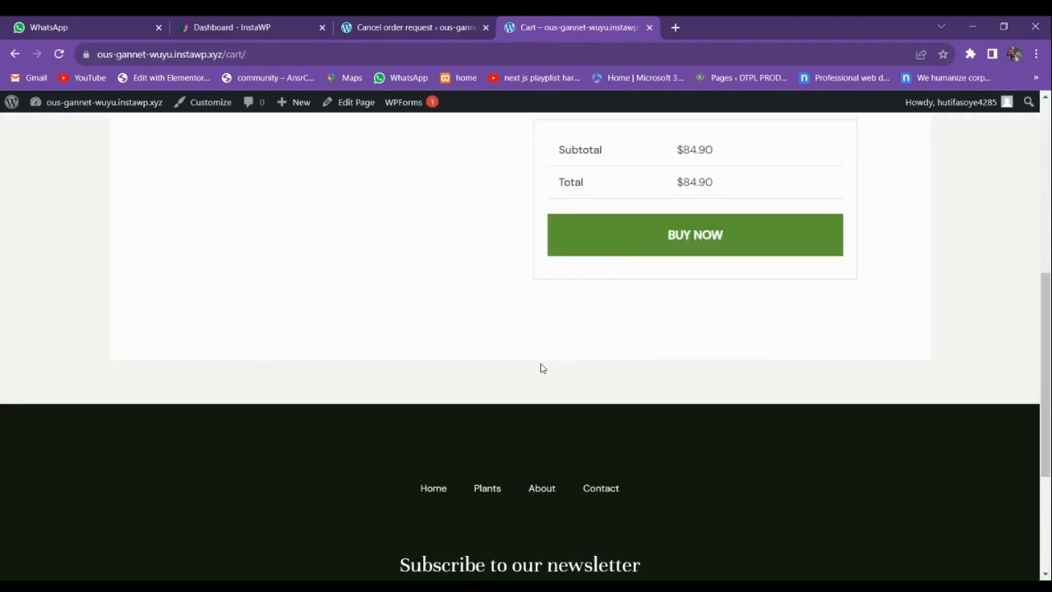
pyautogui.scroll(2, 540, 369)
pyautogui.click(633, 371)
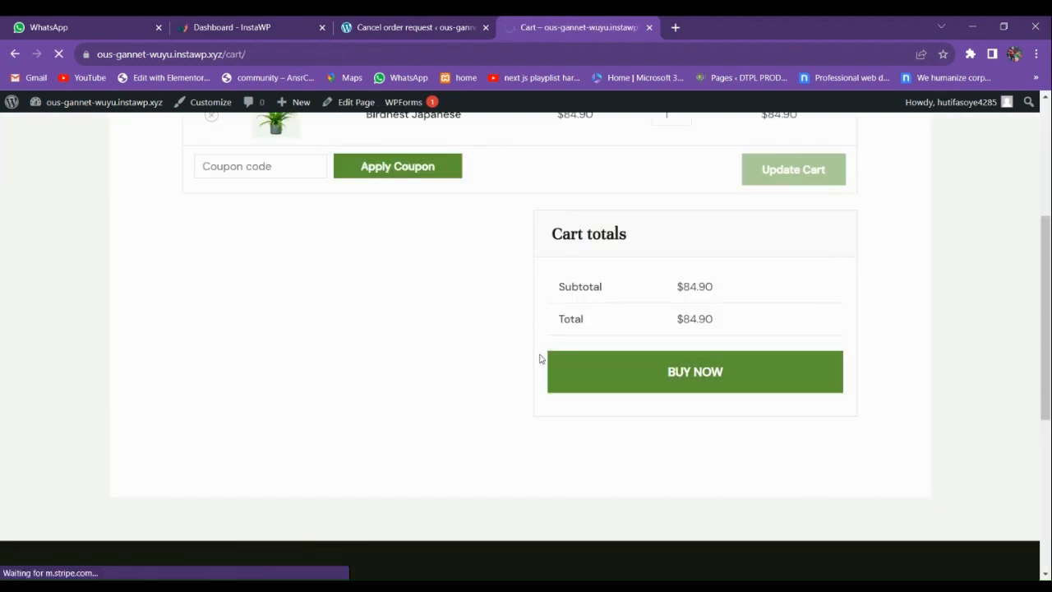
# Check the prefilled billing details and place the order with cash on delivery.
pyautogui.scroll(-4, 529, 355)
pyautogui.scroll(3, 444, 362)
pyautogui.scroll(-3, 329, 349)
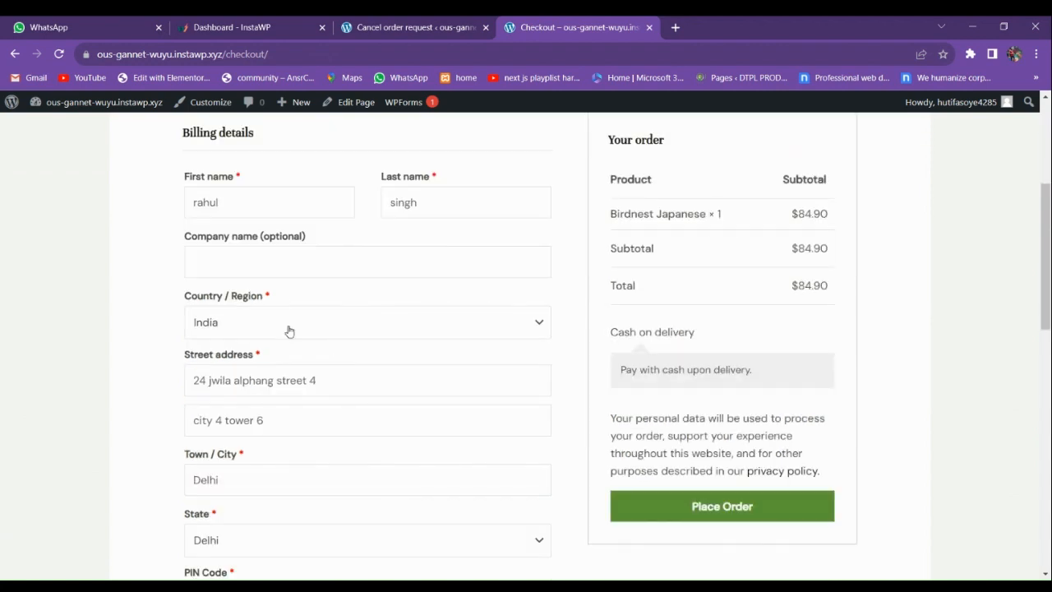
pyautogui.click(284, 271)
pyautogui.scroll(-6, 107, 392)
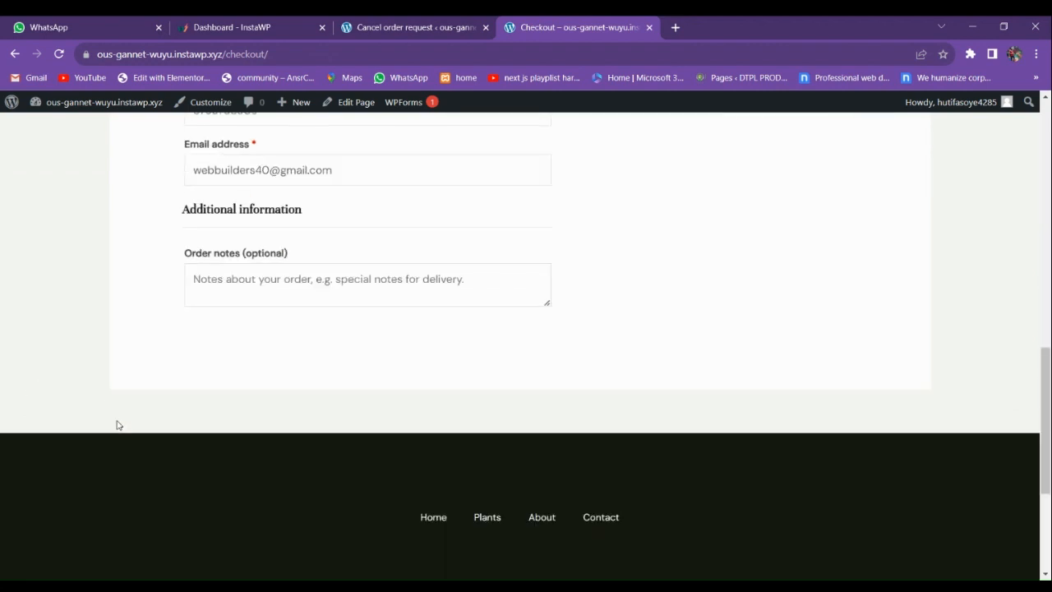
pyautogui.scroll(2, 398, 402)
pyautogui.scroll(4, 494, 403)
pyautogui.scroll(-1, 590, 404)
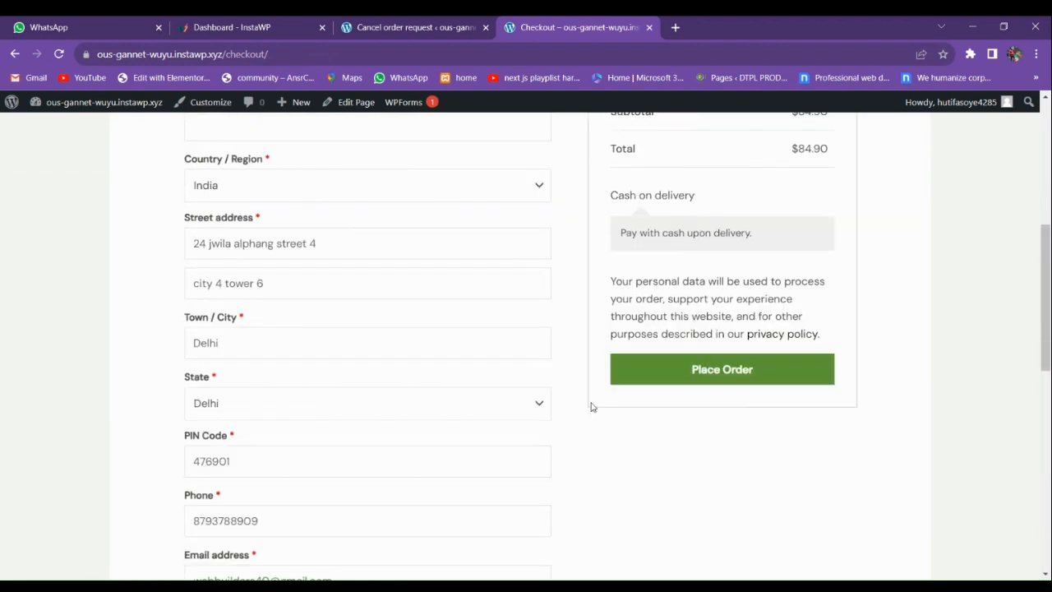
pyautogui.click(705, 369)
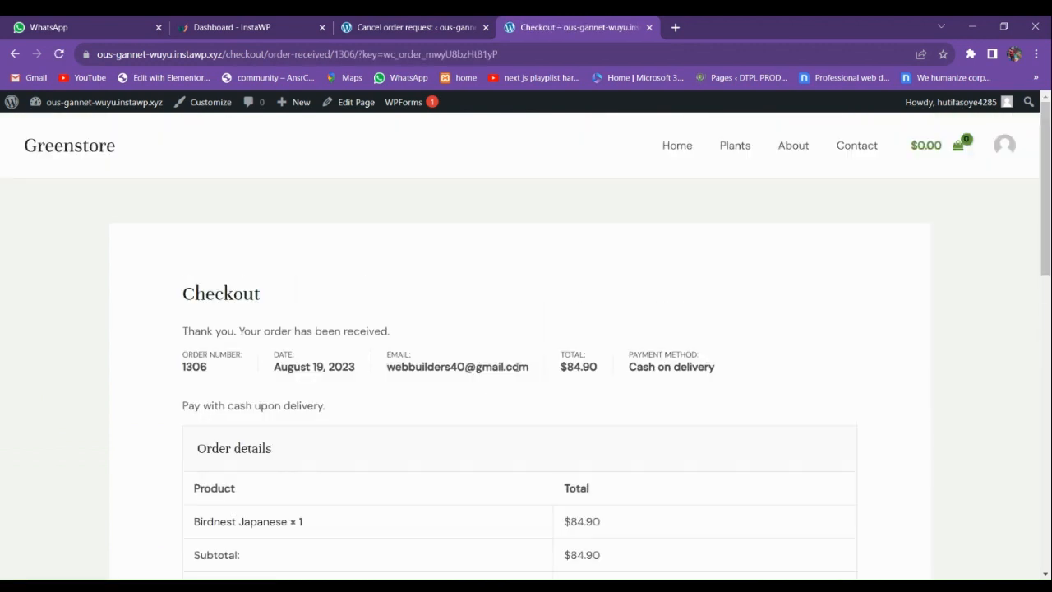
# Open the account's order list and bring up the cancellation request form for the Processing order.
pyautogui.click(1008, 151)
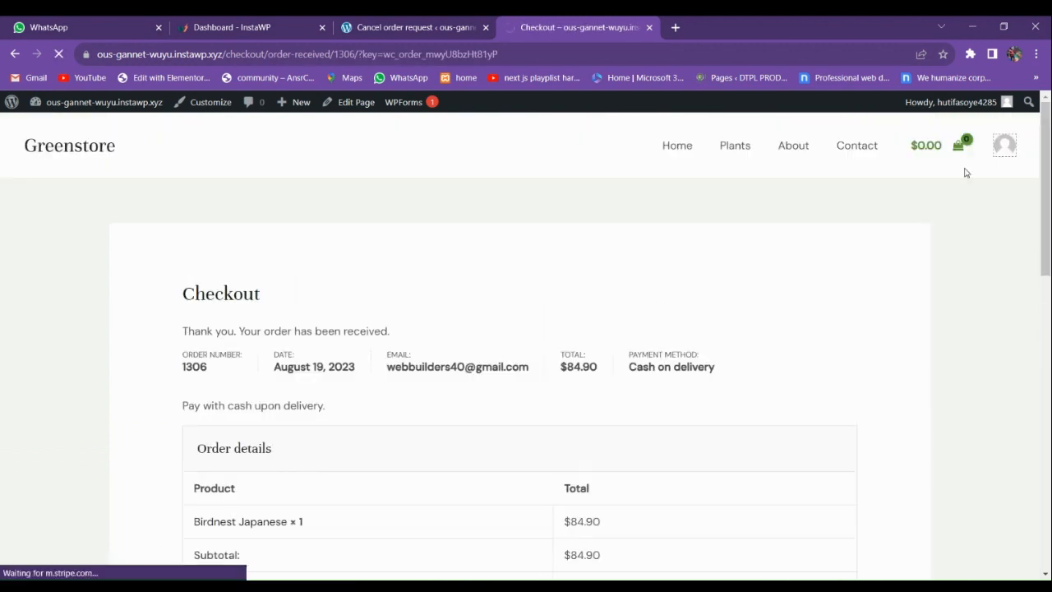
pyautogui.scroll(-3, 324, 378)
pyautogui.scroll(3, 336, 376)
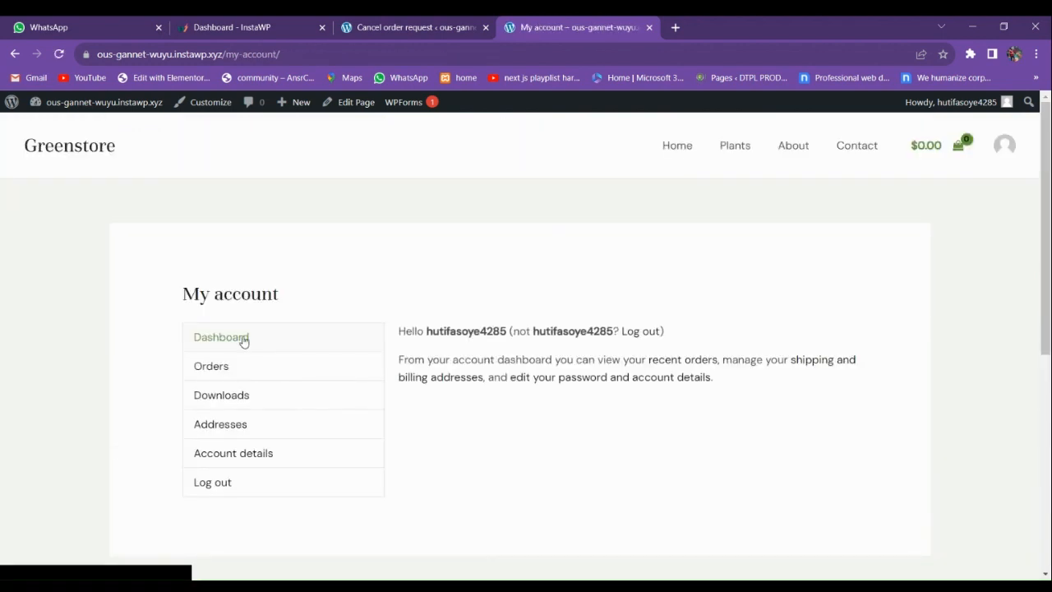
pyautogui.click(238, 369)
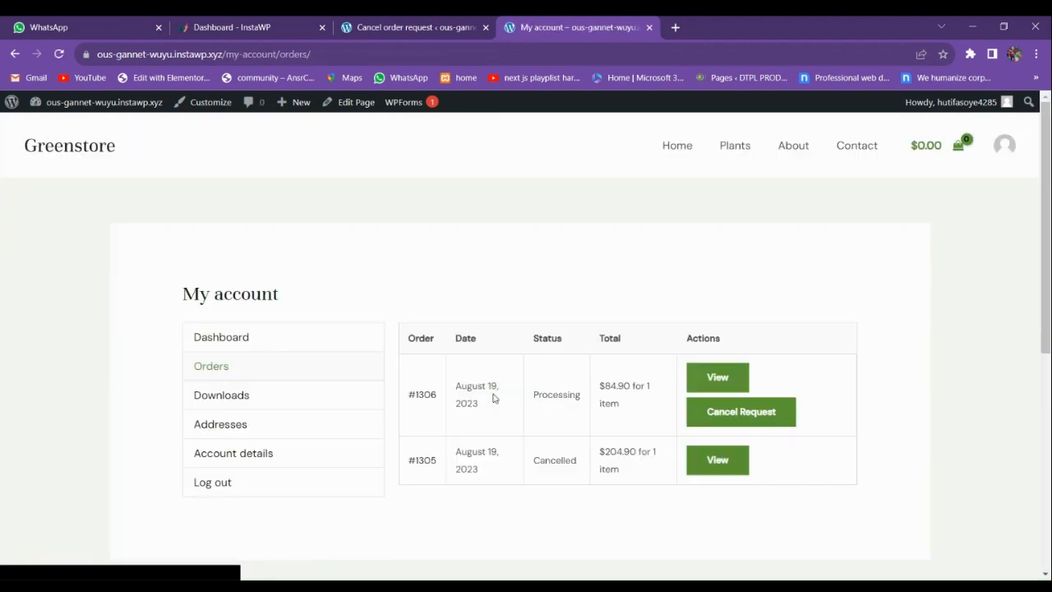
pyautogui.scroll(-3, 494, 398)
pyautogui.scroll(1, 493, 397)
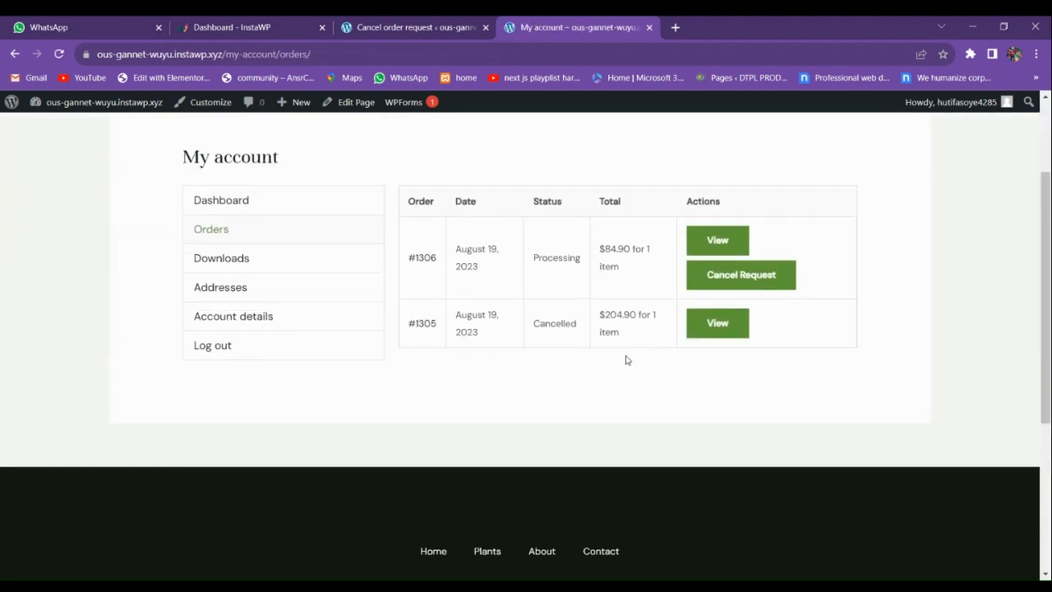
pyautogui.click(691, 283)
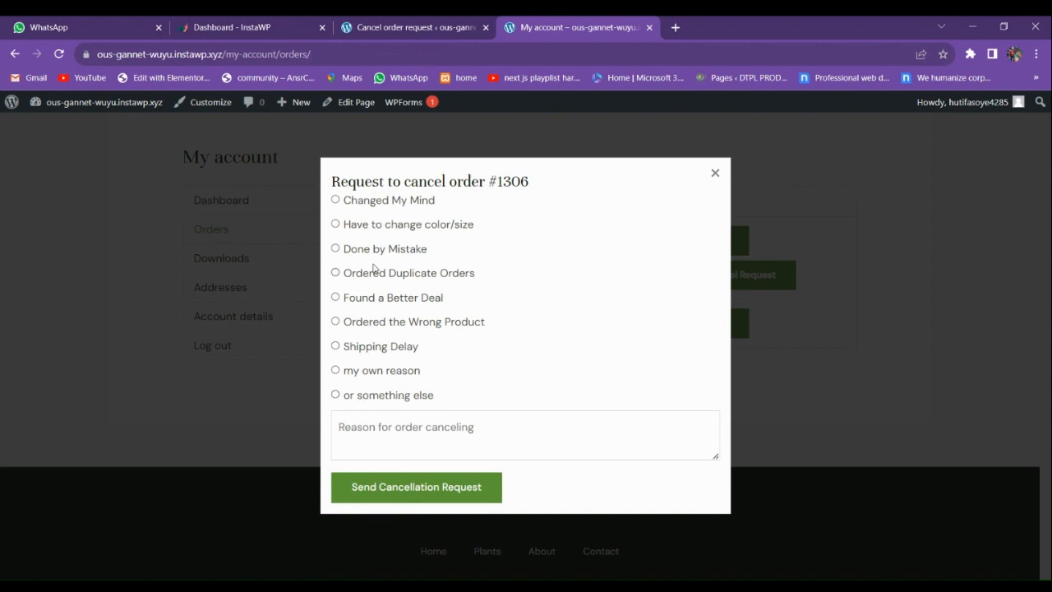
# In the plugin settings, set the admin message above the cancel request box to "please cancel my order" and save.
pyautogui.click(401, 20)
pyautogui.scroll(-8, 468, 257)
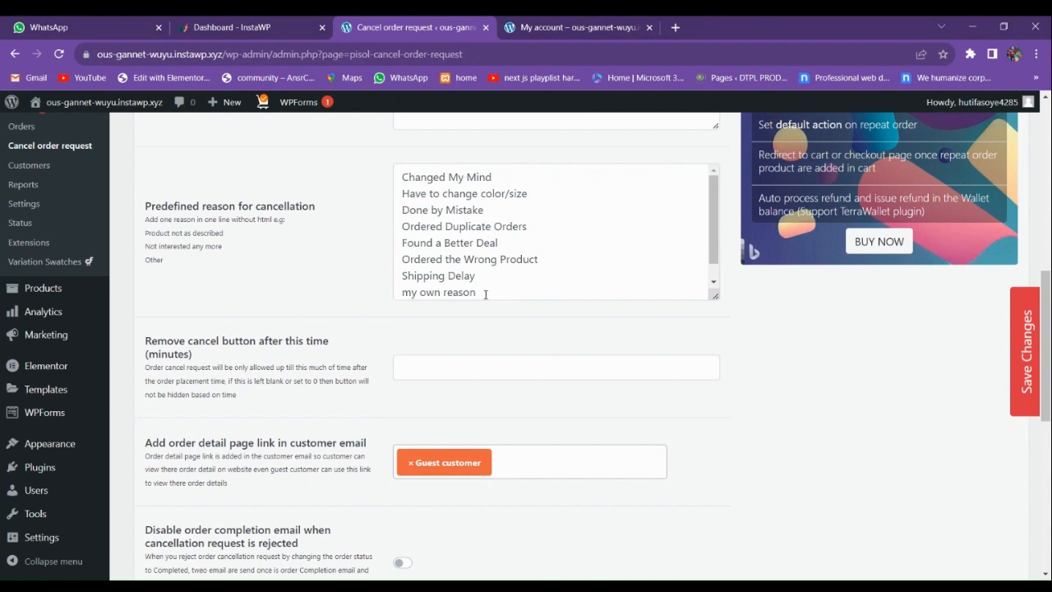
pyautogui.scroll(2, 486, 294)
pyautogui.click(470, 239)
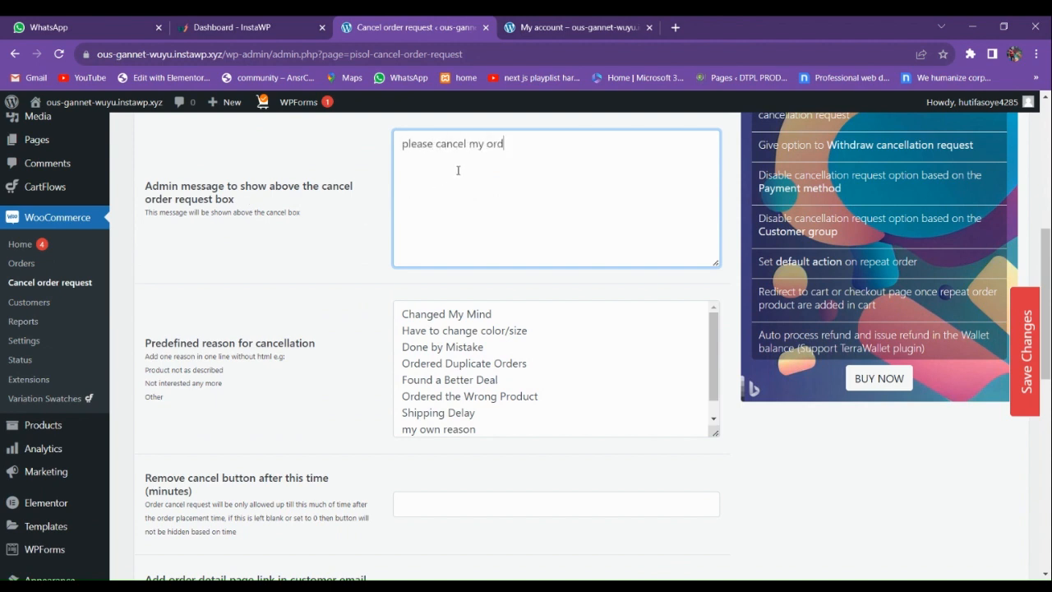
pyautogui.scroll(-8, 227, 256)
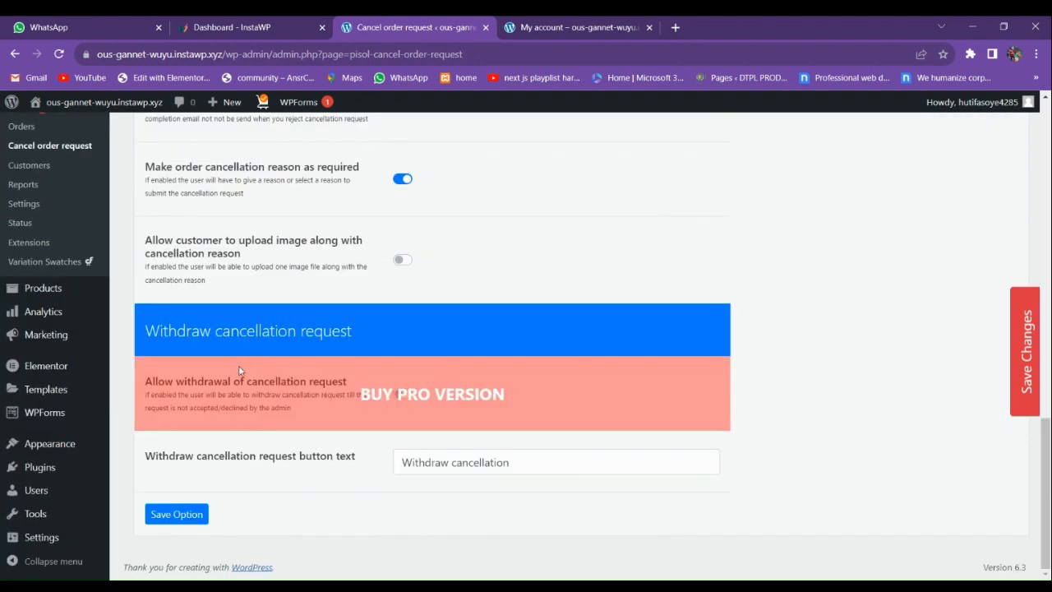
pyautogui.click(176, 514)
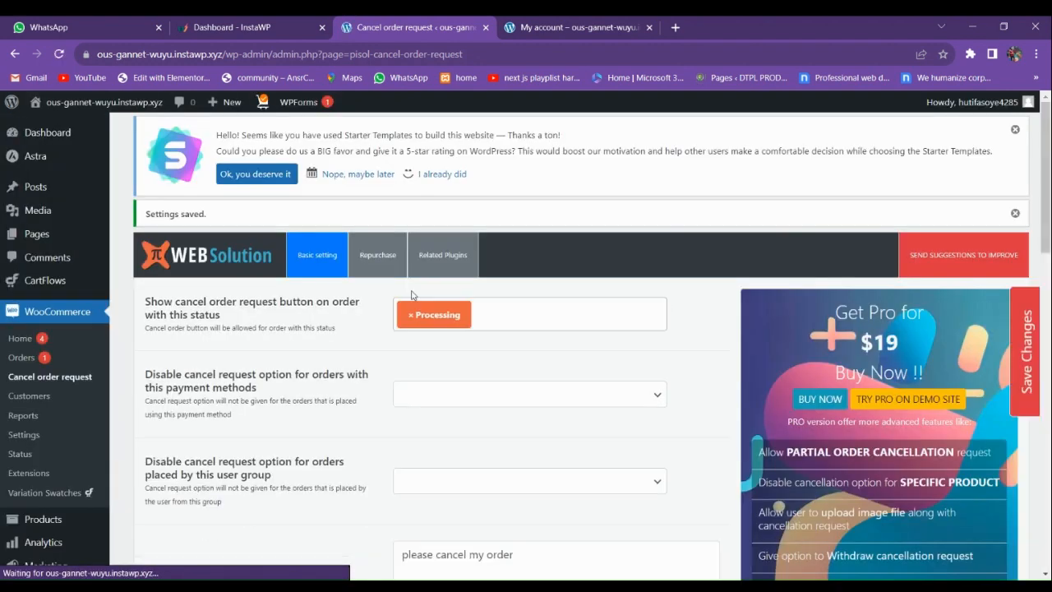
# Reload the storefront's order list and reopen the Processing order's cancellation request form.
pyautogui.click(564, 24)
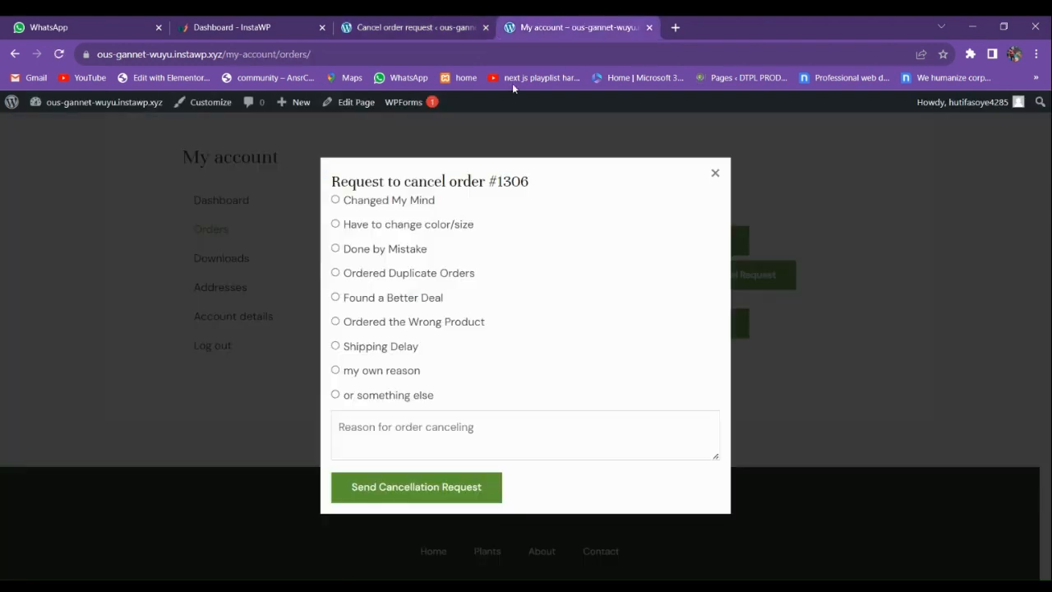
pyautogui.click(716, 174)
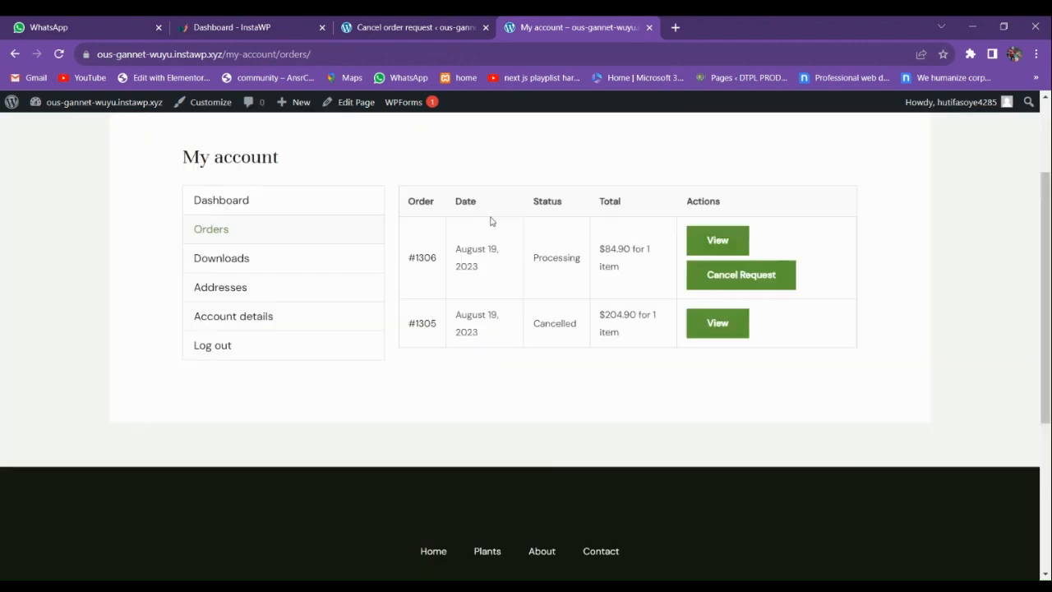
pyautogui.click(60, 54)
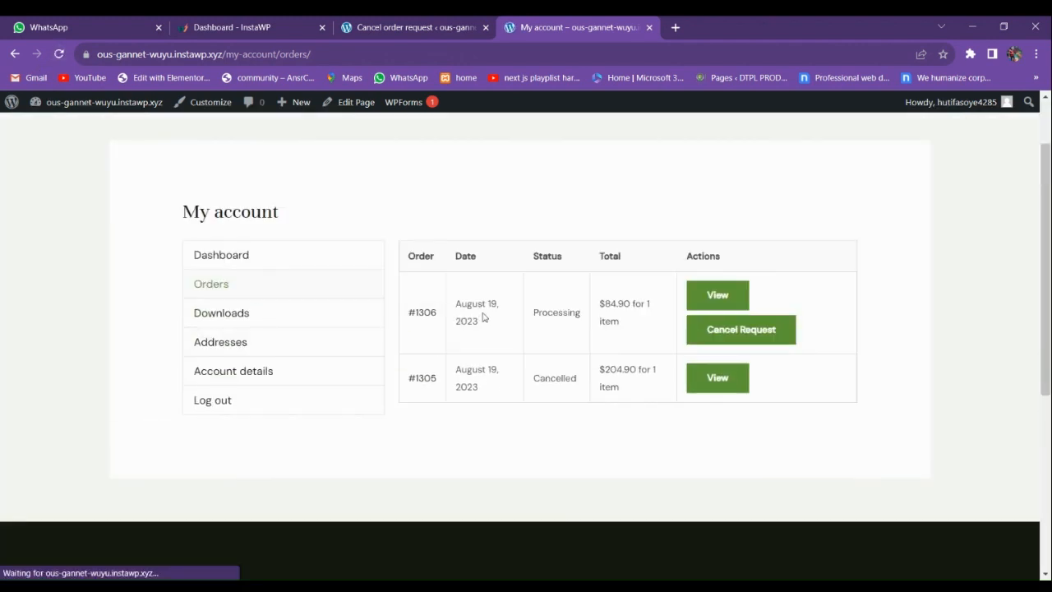
pyautogui.click(712, 333)
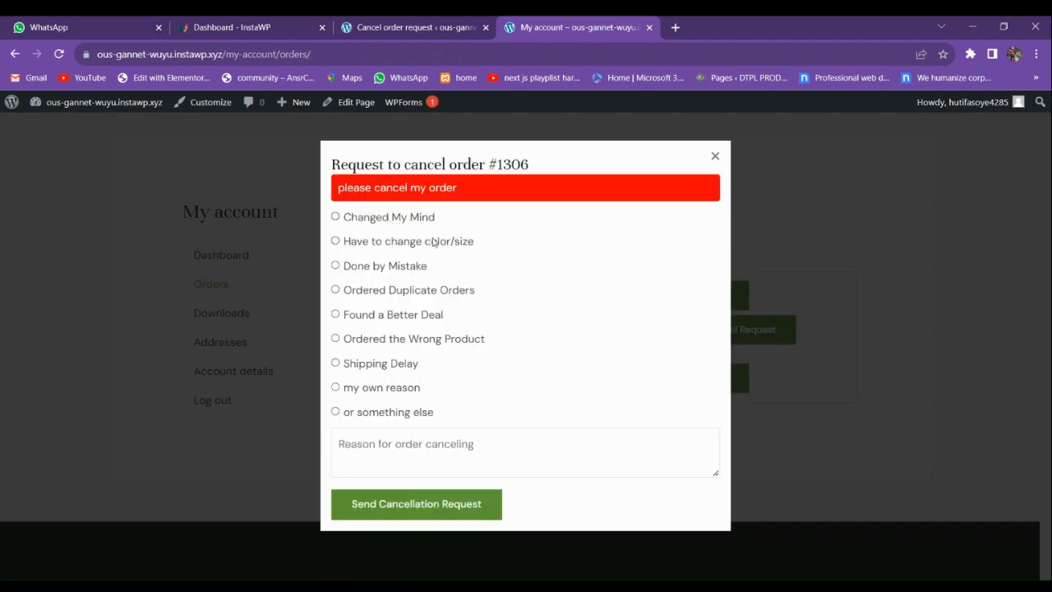
# Look through the saved cancel order request settings in the admin, from the order status to the withdrawal options.
pyautogui.click(421, 21)
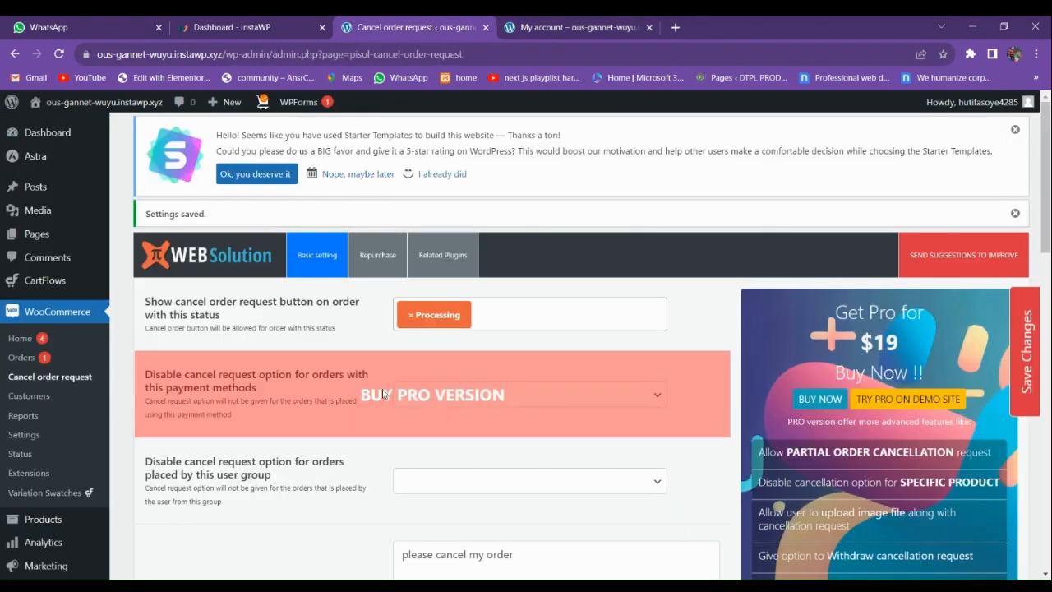
pyautogui.scroll(-3, 382, 395)
pyautogui.scroll(3, 376, 373)
pyautogui.scroll(-10, 372, 367)
pyautogui.scroll(-2, 317, 405)
pyautogui.scroll(15, 321, 408)
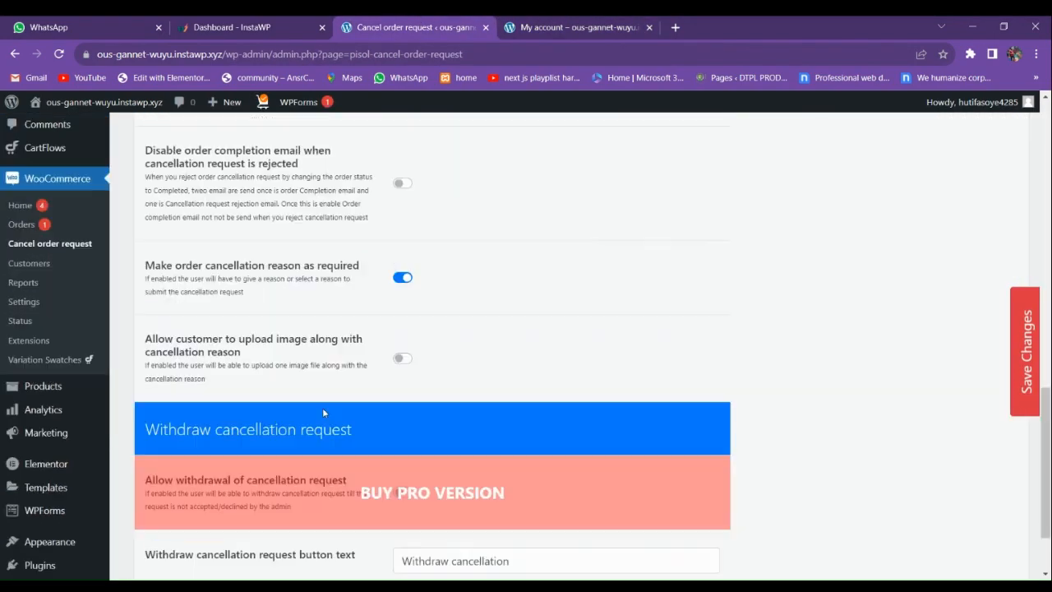
pyautogui.scroll(4, 322, 410)
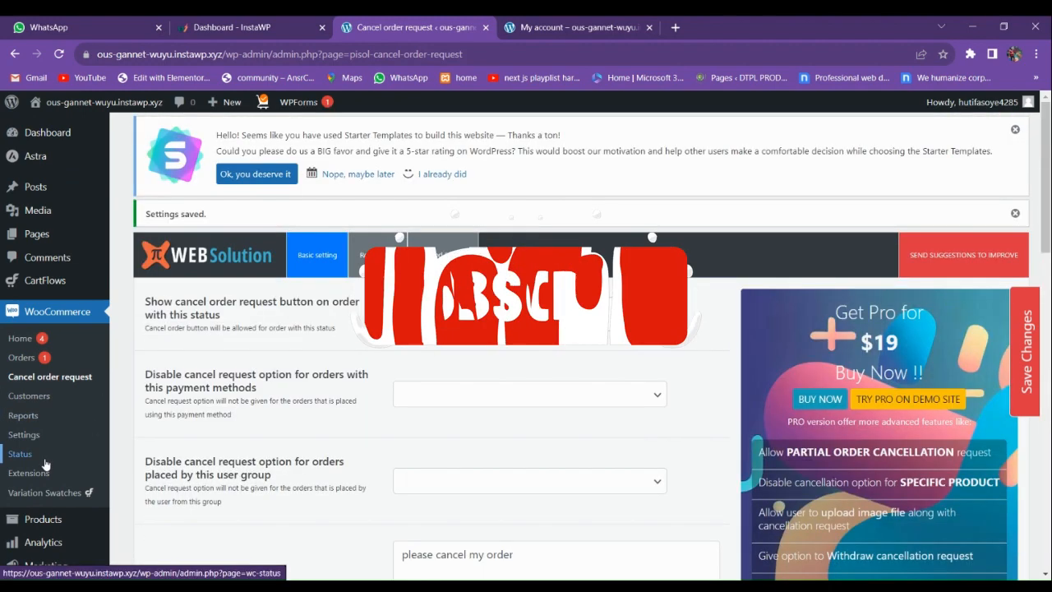
# Inspect the admin message box of the storefront's cancellation request form in the developer tools and enlarge the inspector.
pyautogui.click(576, 27)
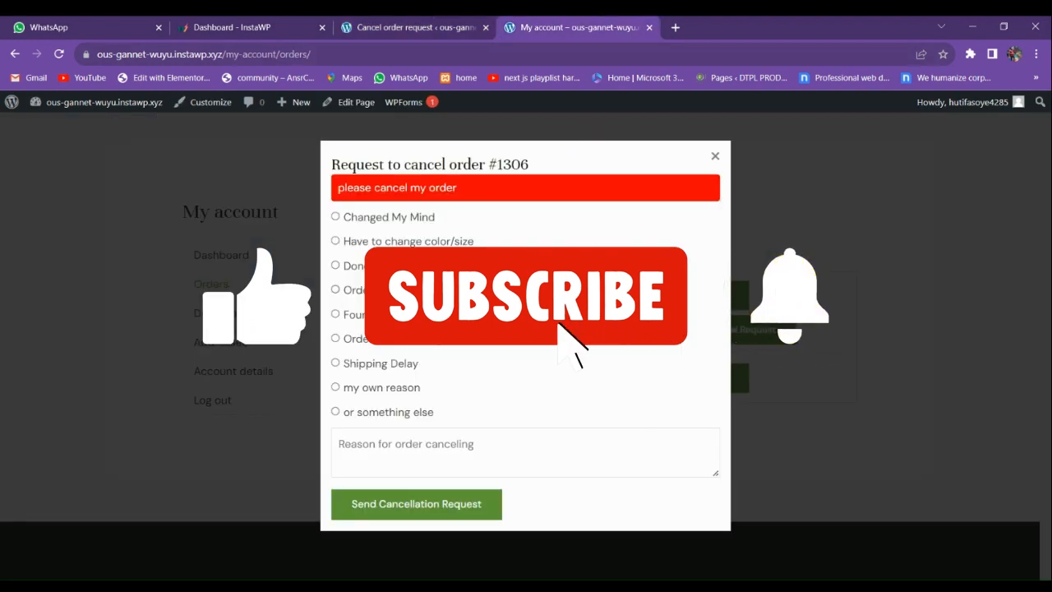
pyautogui.rightClick(518, 196)
pyautogui.click(568, 393)
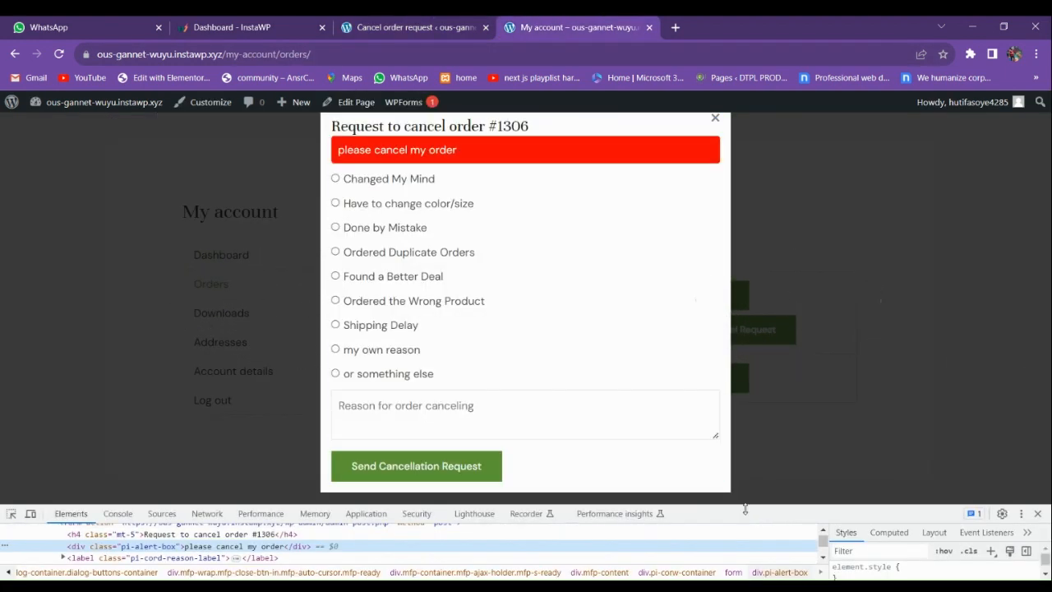
pyautogui.moveTo(747, 500); pyautogui.dragTo(745, 223)
pyautogui.scroll(3, 346, 321)
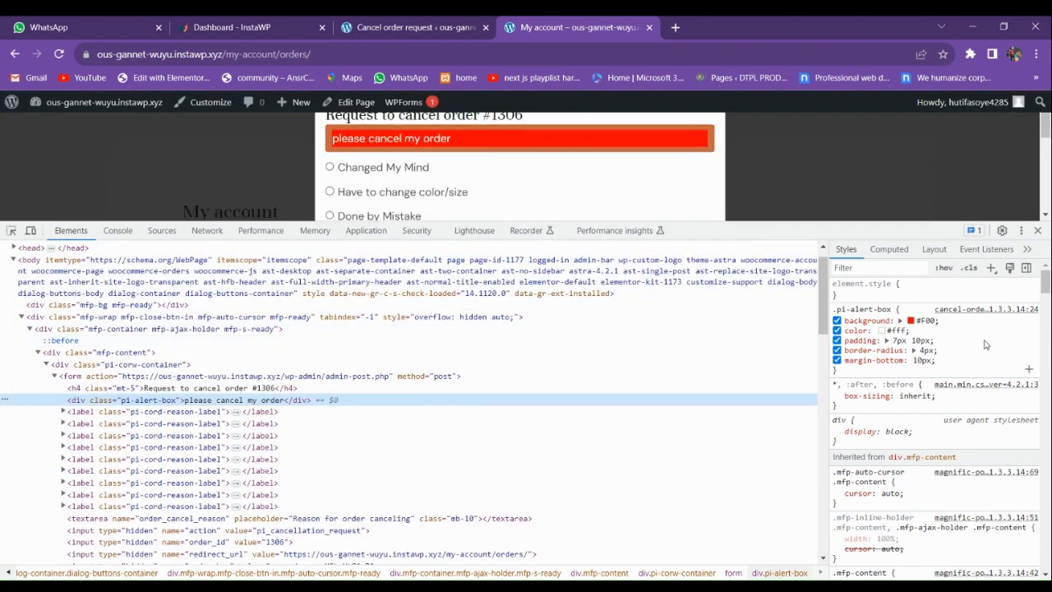
# Set the .pi-alert-box background colour to #2b1111 and close the developer tools.
pyautogui.click(911, 321)
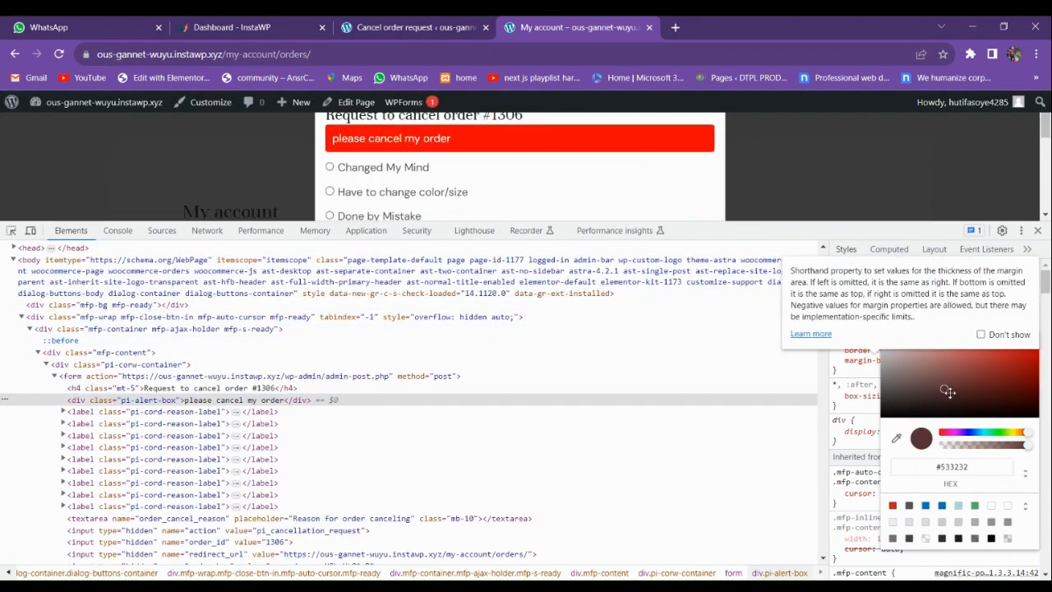
pyautogui.moveTo(946, 388); pyautogui.dragTo(976, 403)
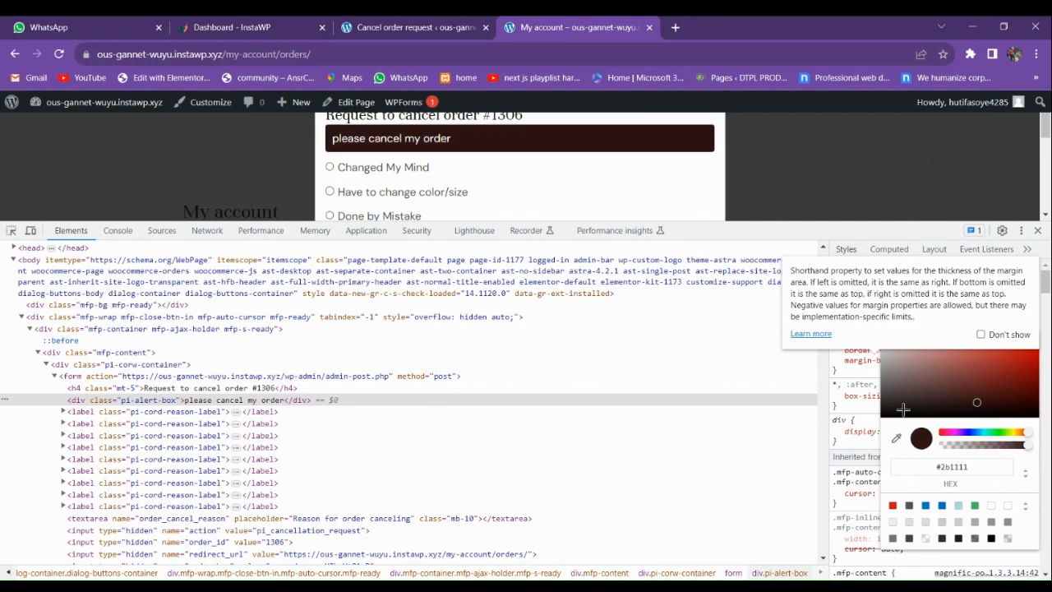
pyautogui.click(1037, 230)
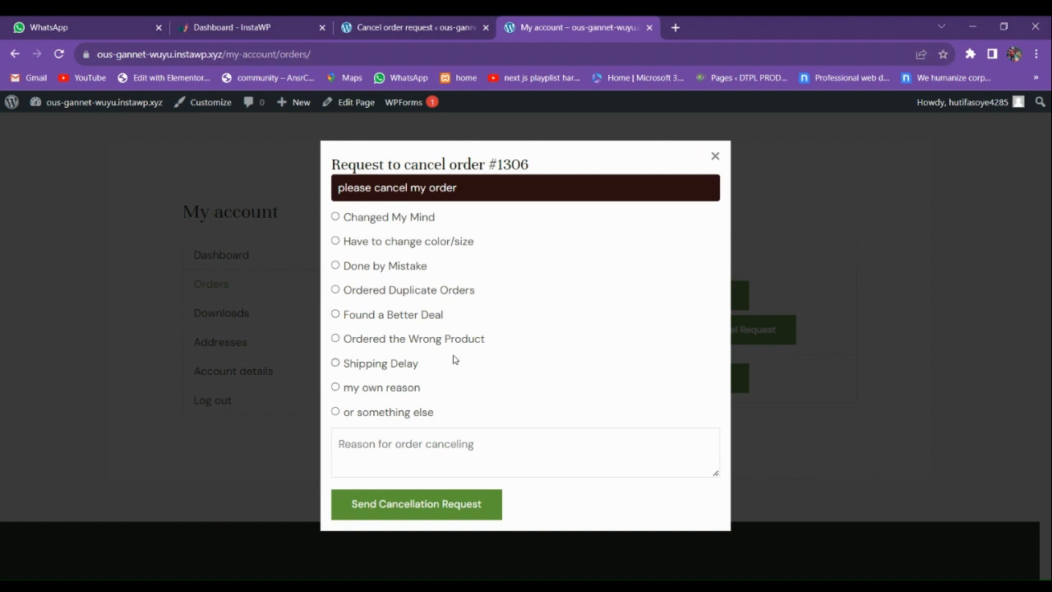
# Try to send the cancellation request without giving a reason, and reopen the Processing order's request form.
pyautogui.click(423, 506)
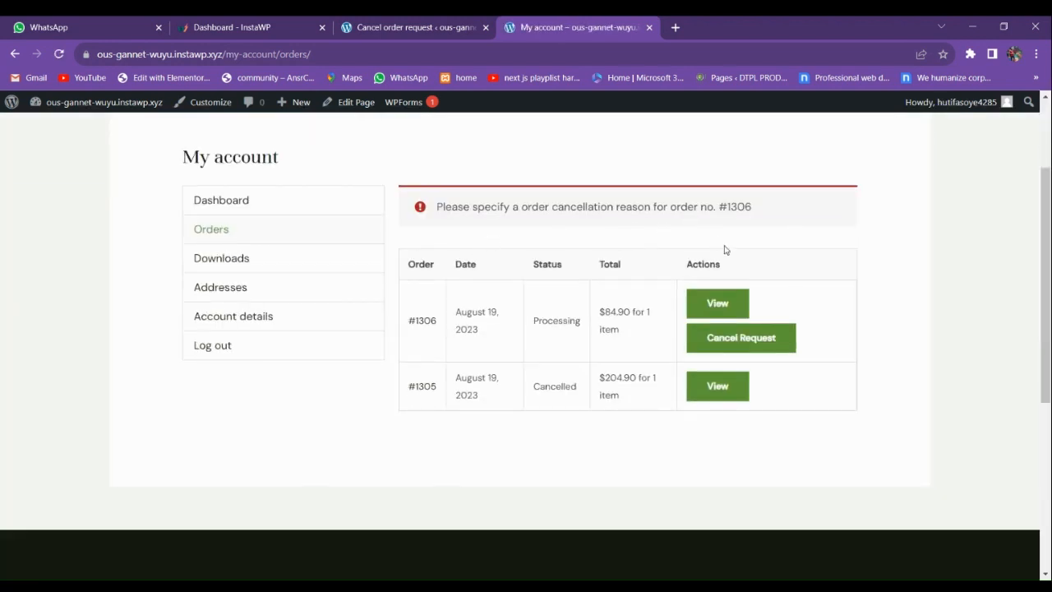
pyautogui.click(736, 337)
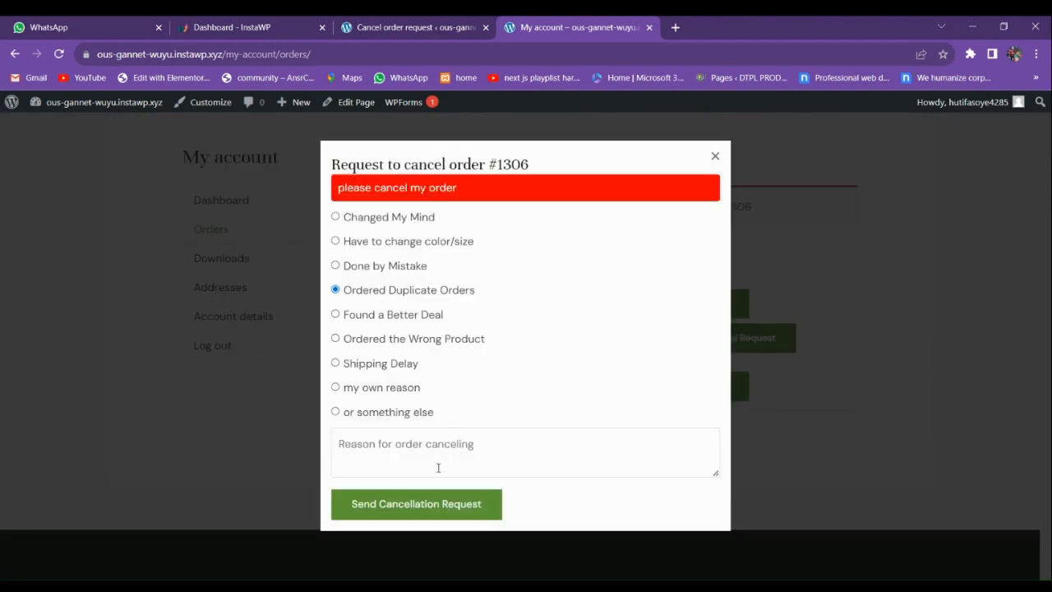
# Send the cancellation request with the reason Ordered Duplicate Orders and the comment "my own".
pyautogui.write('my o')
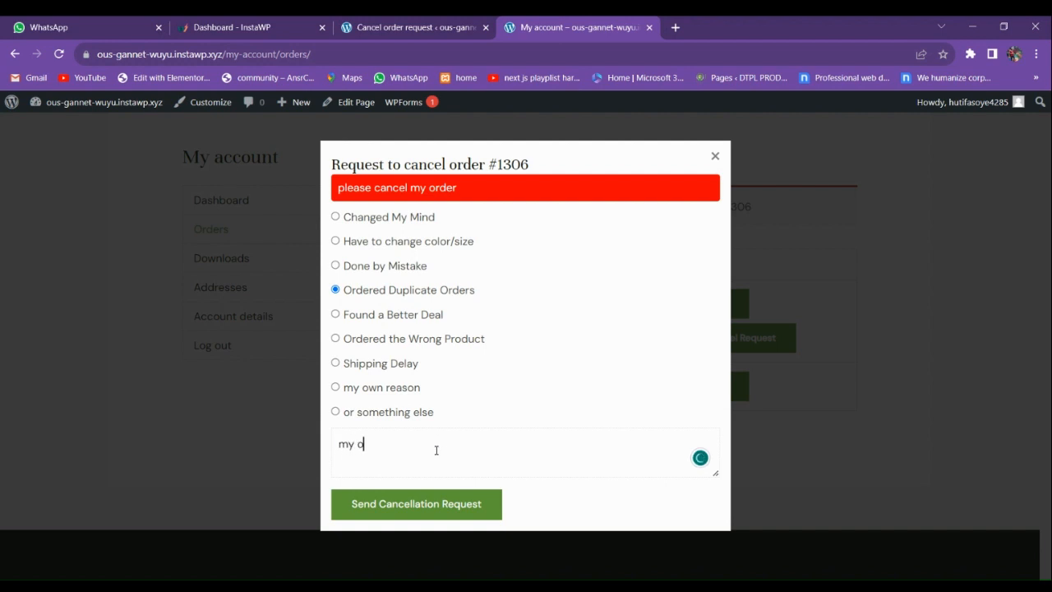
pyautogui.write('en')
pyautogui.press('BackSpace')
pyautogui.press('BackSpace')
pyautogui.write('wn')
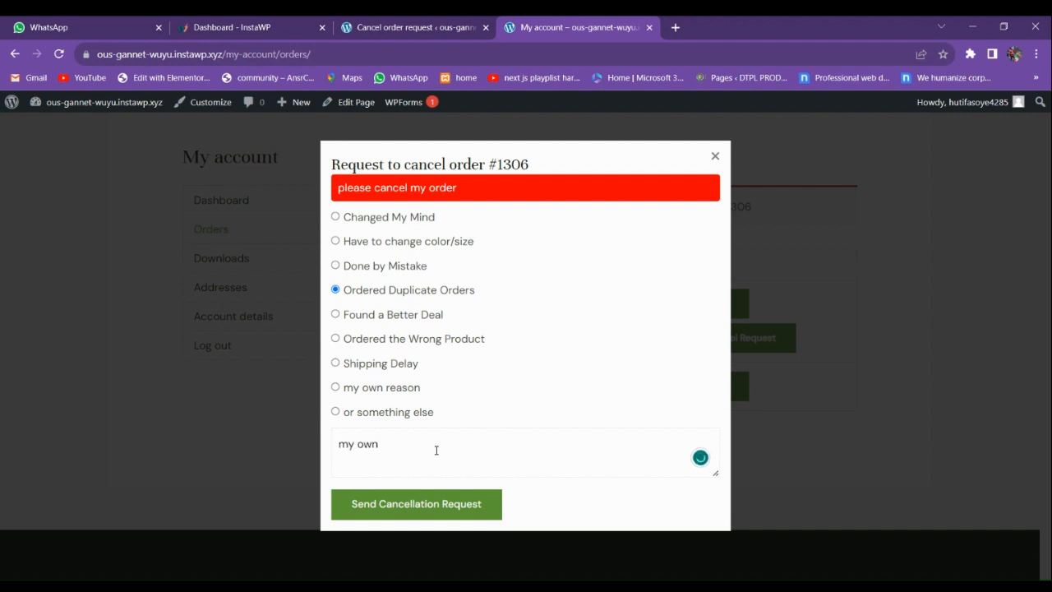
pyautogui.click(418, 498)
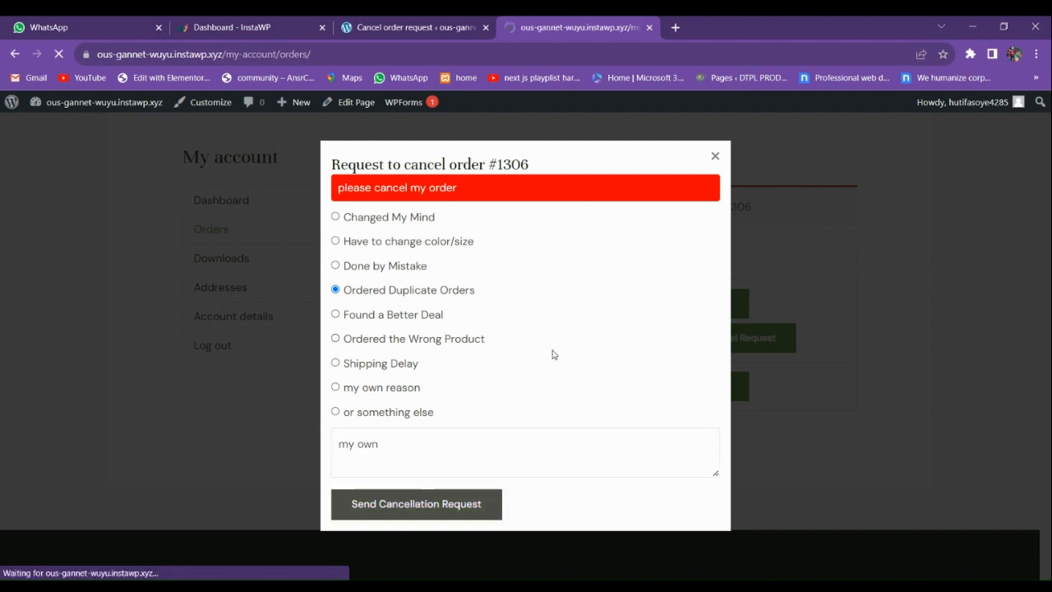
pyautogui.scroll(-3, 549, 361)
pyautogui.scroll(2, 548, 366)
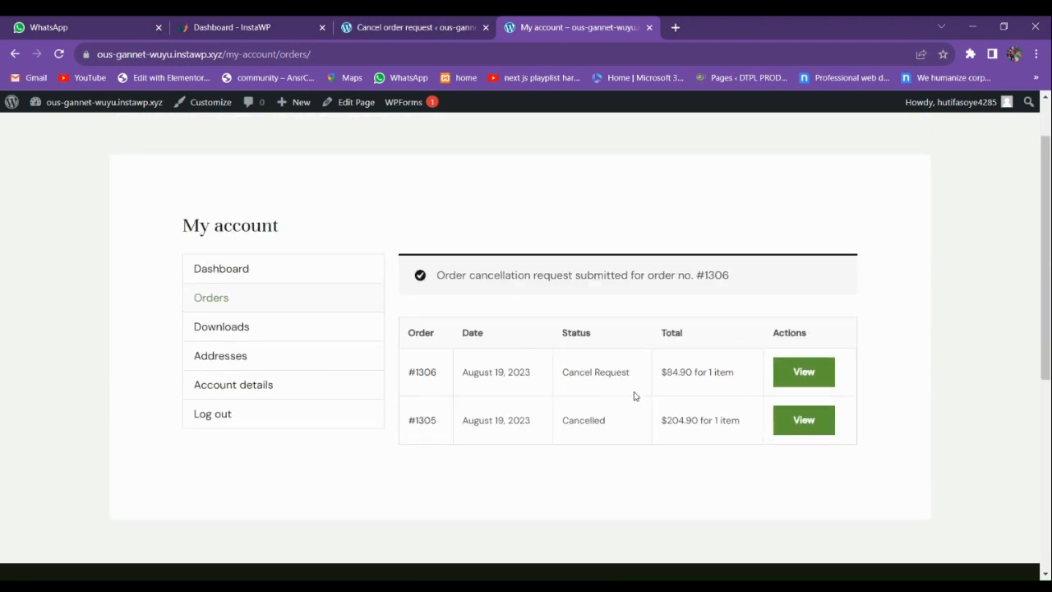
# Open the order with the Cancel Request status from the WooCommerce order list in the admin.
pyautogui.click(406, 27)
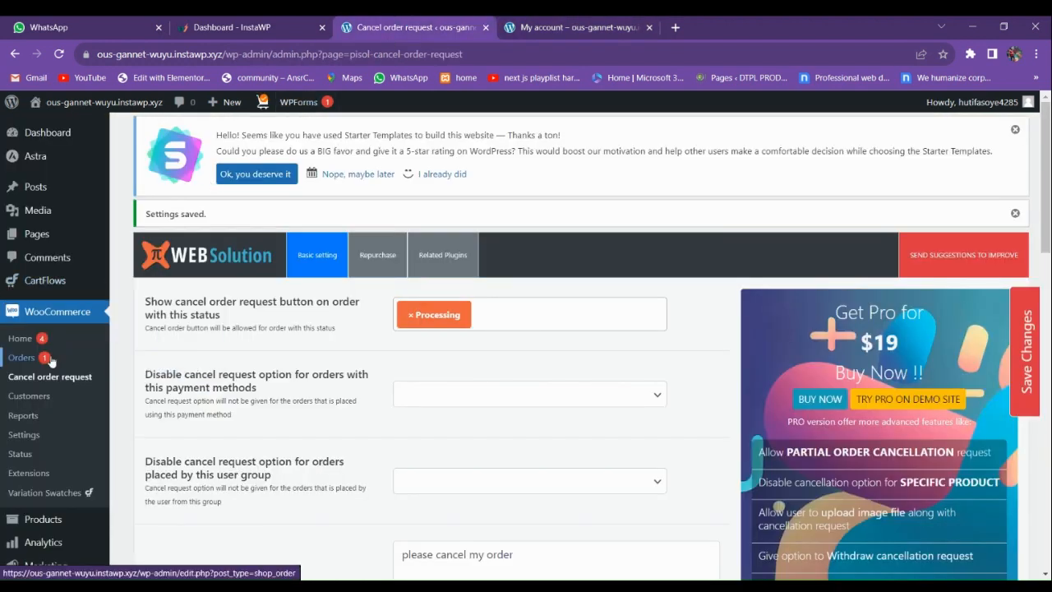
pyautogui.click(21, 357)
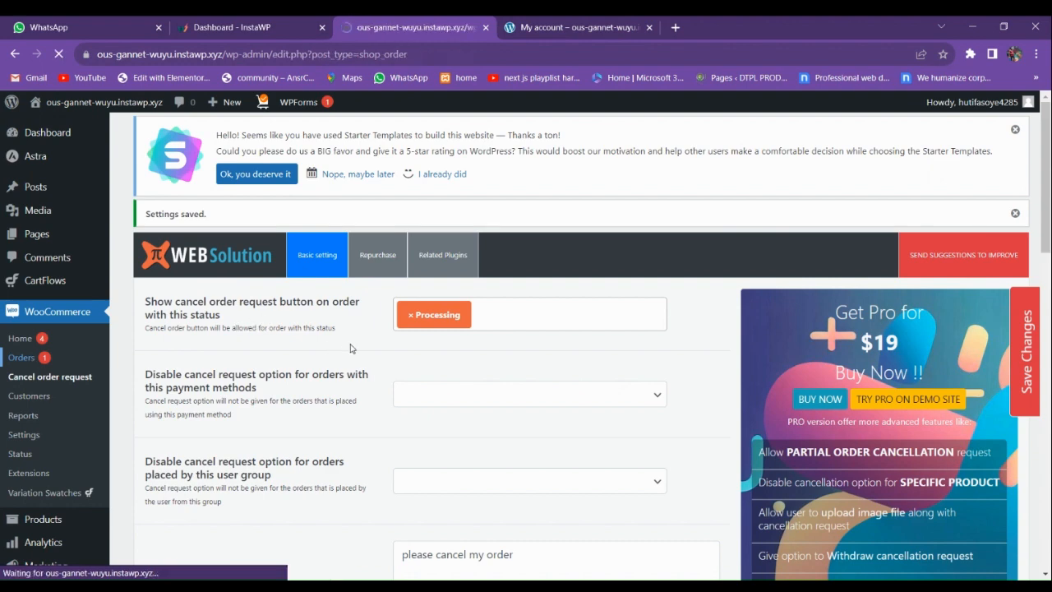
pyautogui.scroll(-2, 362, 365)
pyautogui.scroll(1, 362, 369)
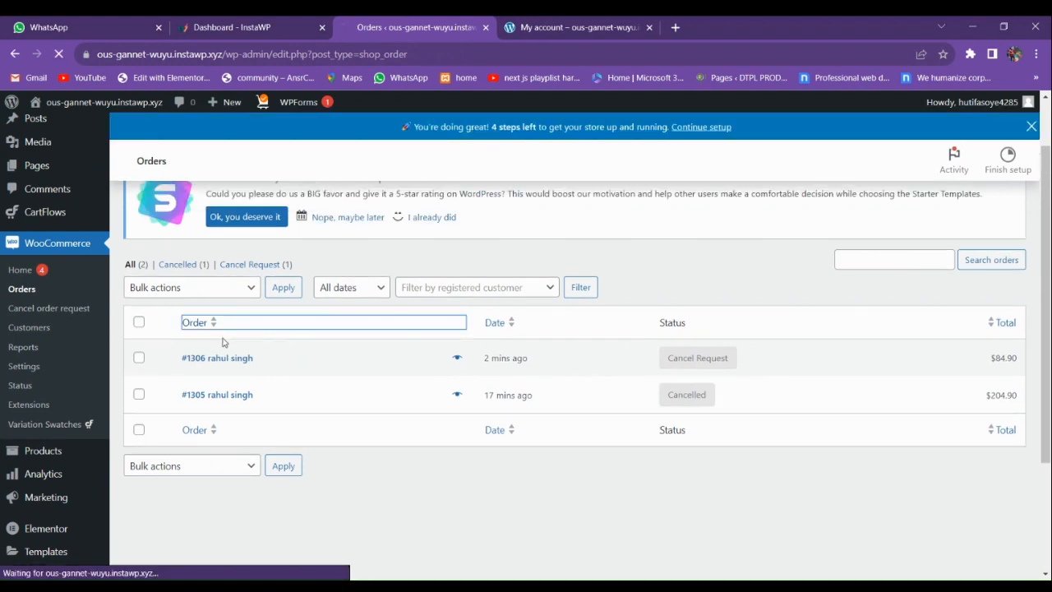
pyautogui.click(275, 360)
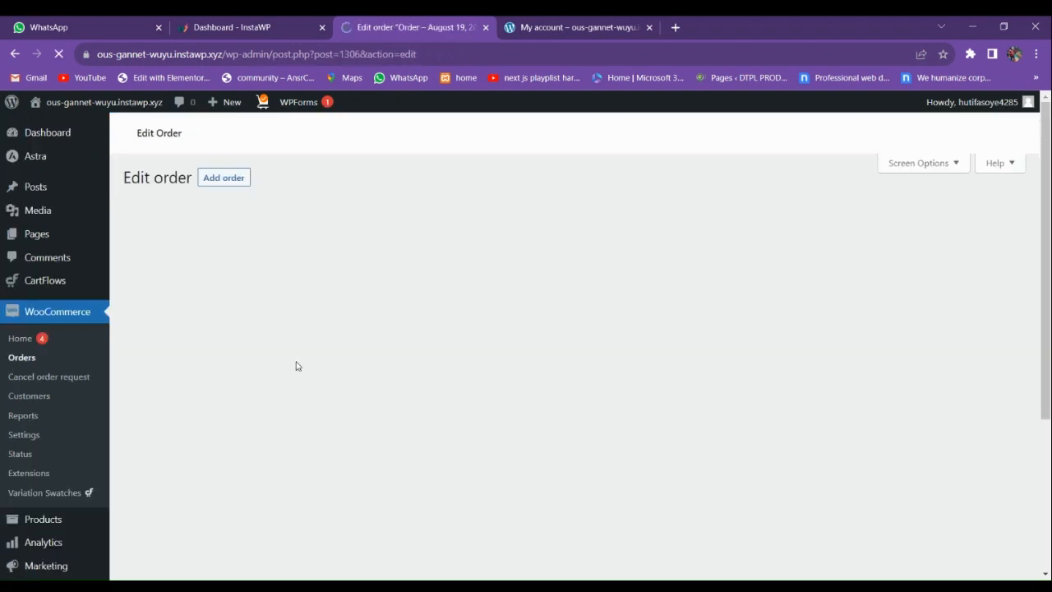
# Set the order's status to Cancelled and update the order.
pyautogui.scroll(-1, 296, 369)
pyautogui.click(234, 381)
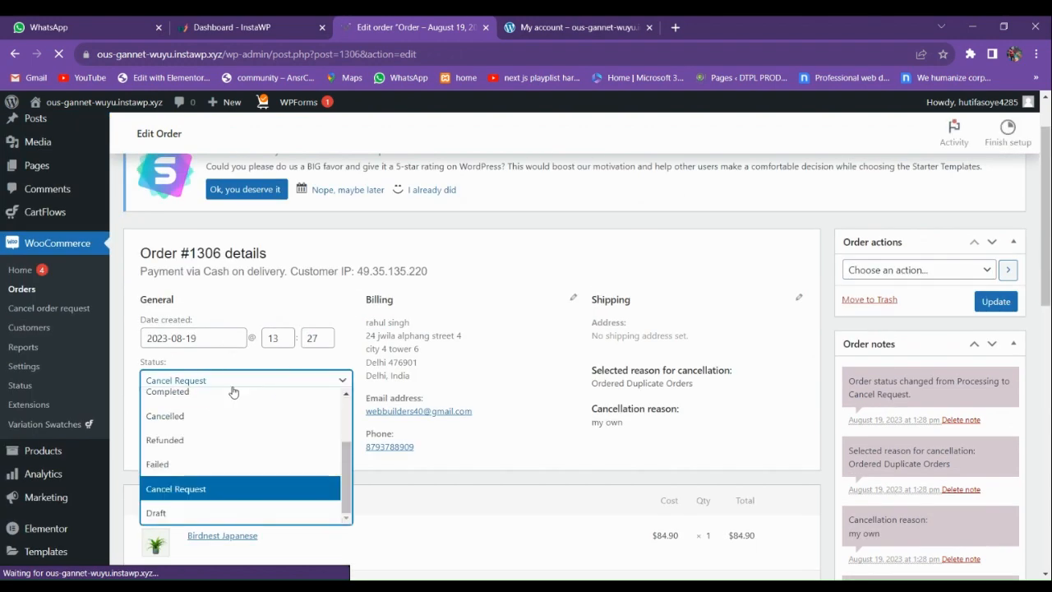
pyautogui.click(197, 416)
pyautogui.click(996, 301)
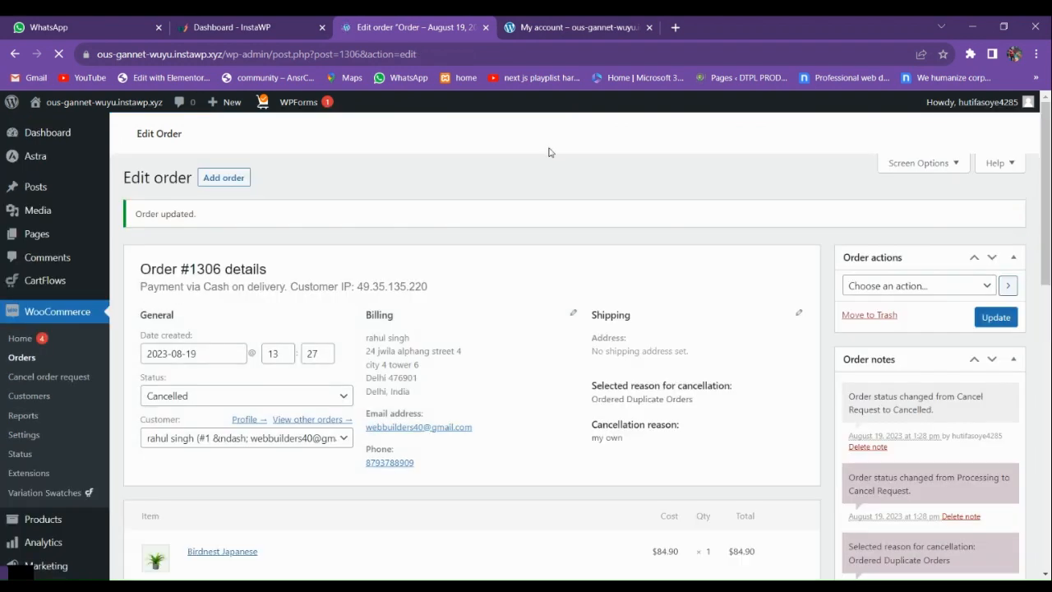
# Check the order's updated status in the customer's order list on the storefront.
pyautogui.click(560, 28)
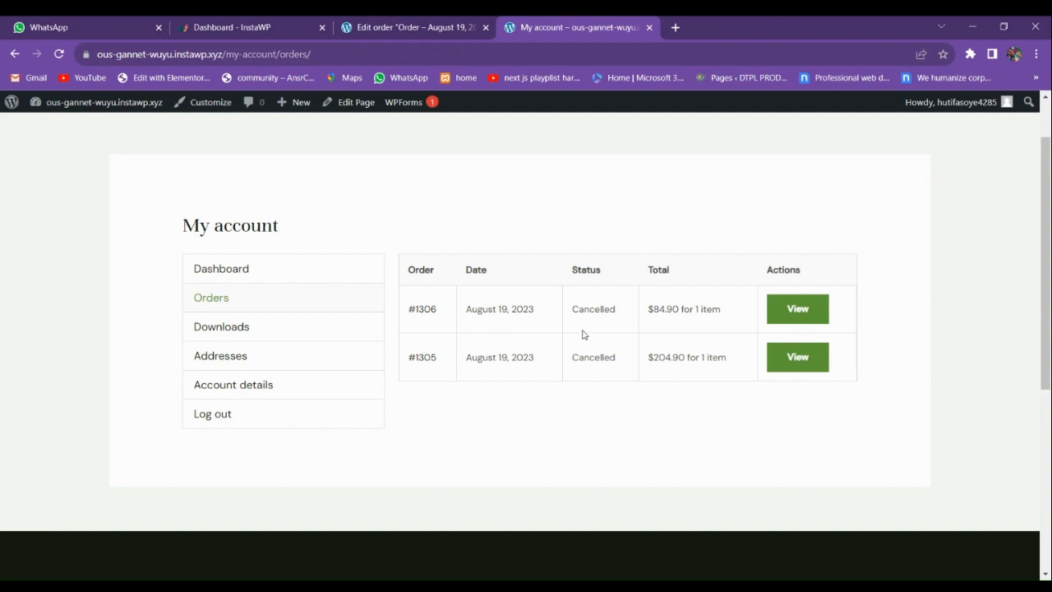
pyautogui.scroll(1, 571, 370)
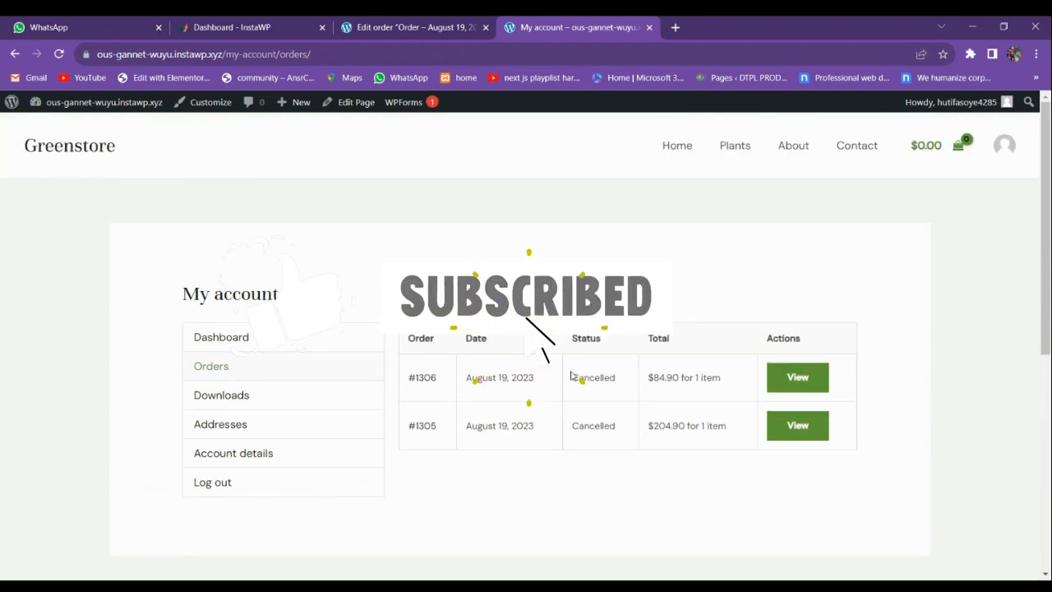